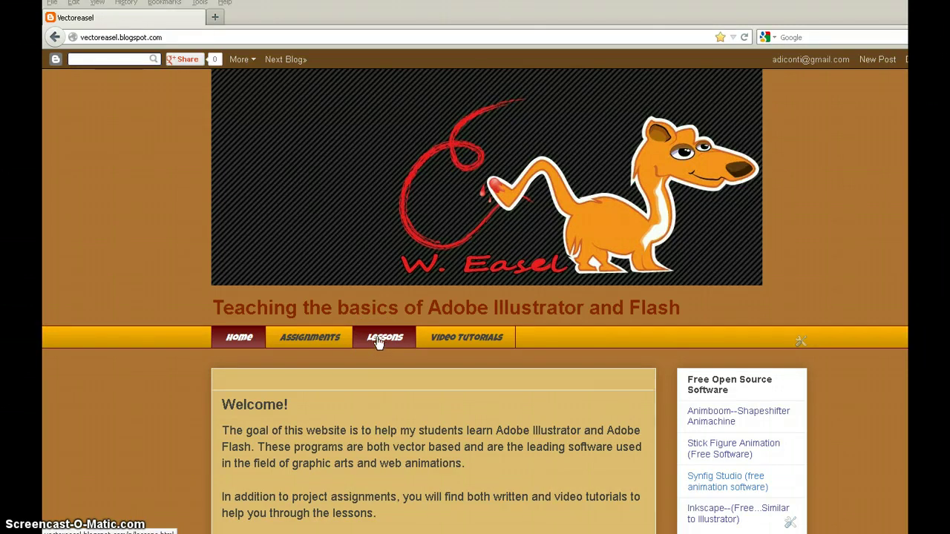
# Open the Gradient Mesh Tool lesson from the site's Lessons page
pyautogui.click(379, 341)
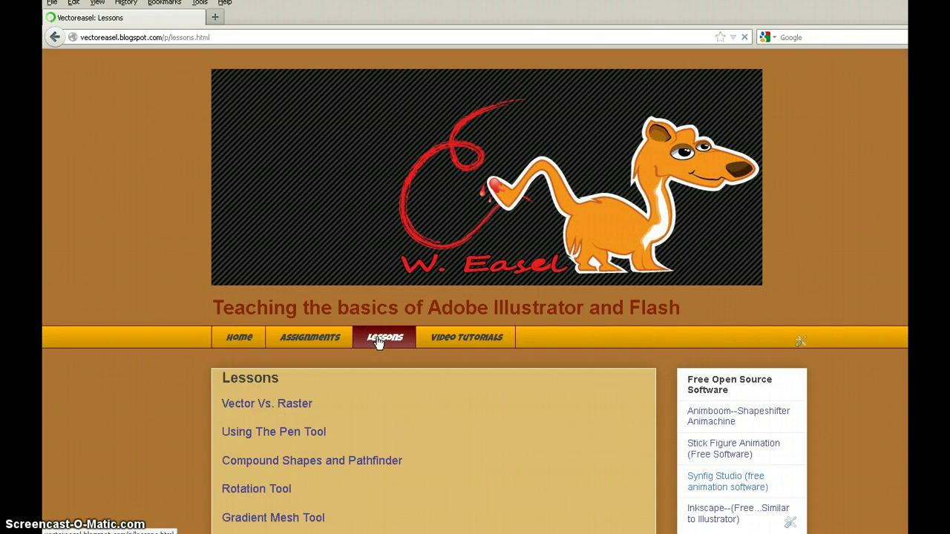
pyautogui.scroll(-4, 332, 366)
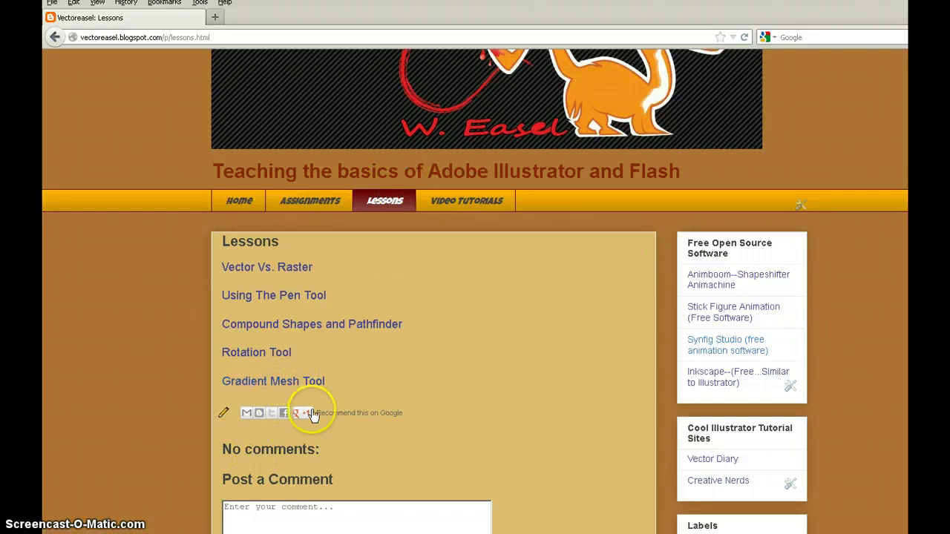
pyautogui.click(264, 379)
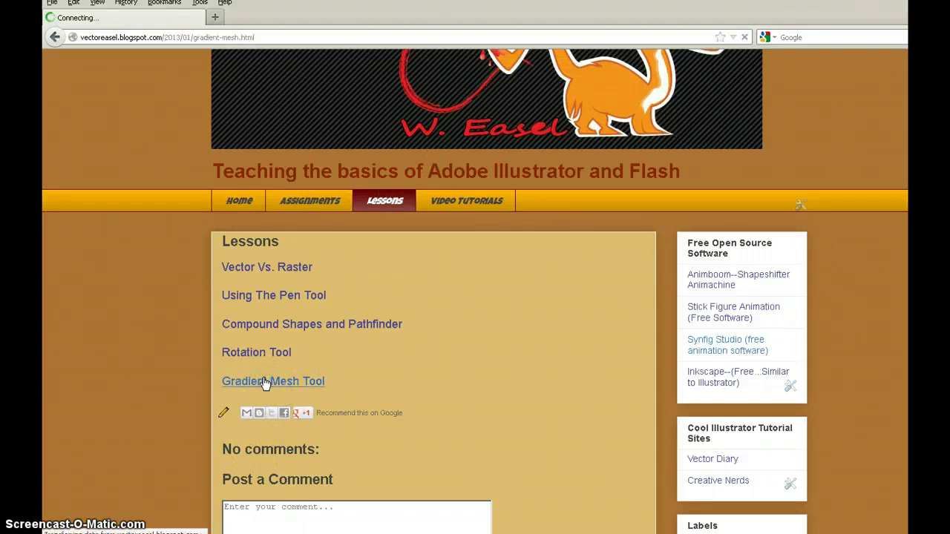
pyautogui.scroll(-4, 456, 382)
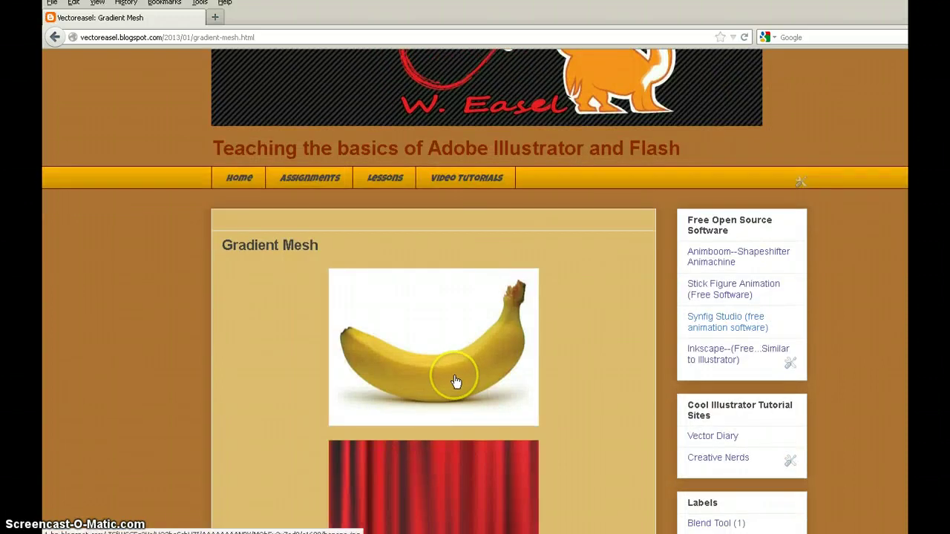
# Enlarge the banana photo in the Gradient Mesh lesson and copy the image
pyautogui.click(456, 381)
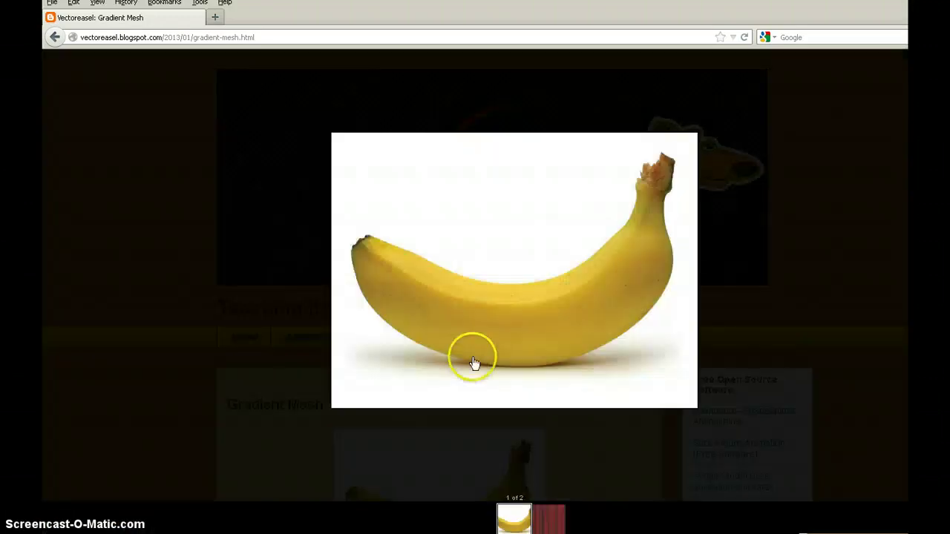
pyautogui.rightClick(545, 290)
pyautogui.click(583, 307)
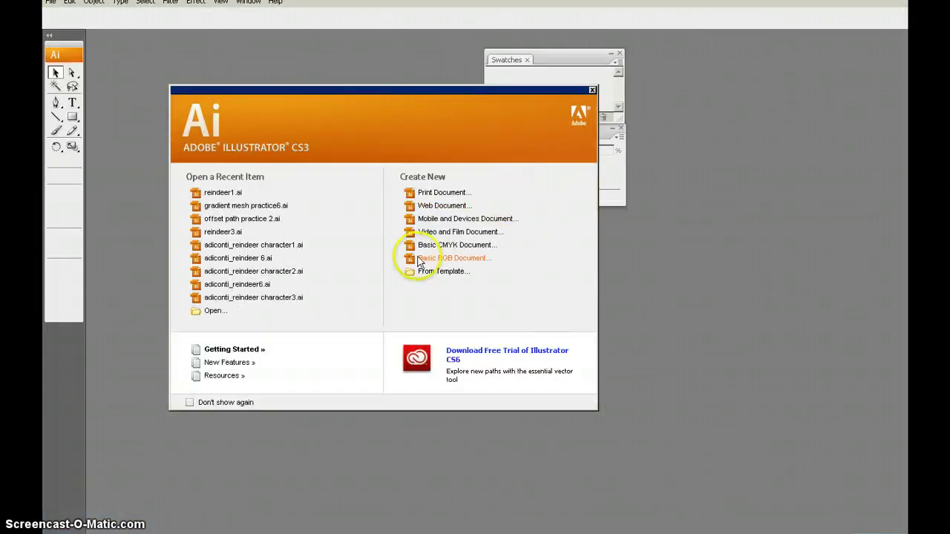
# In Illustrator, create a Basic RGB document named "banana mesh", 7 in wide and 5 in high, with units in inches
pyautogui.click(427, 259)
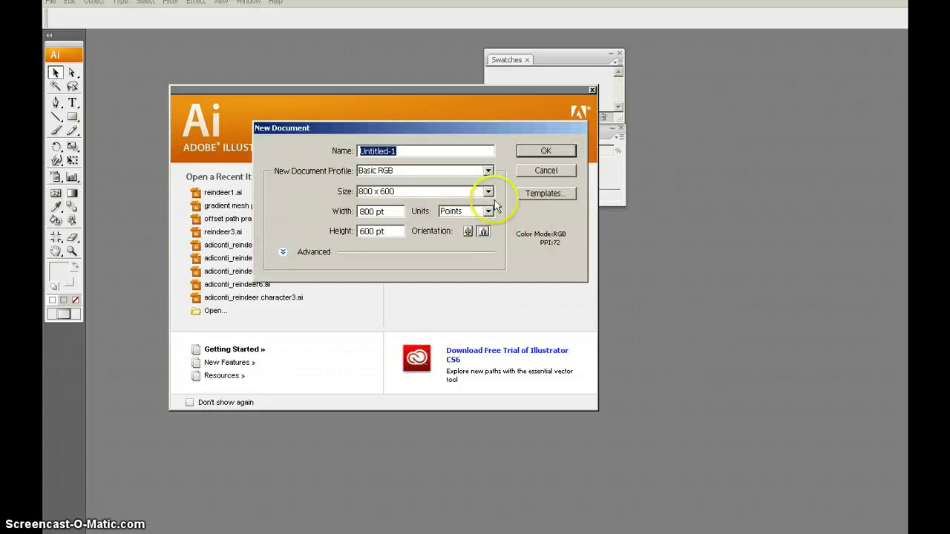
pyautogui.click(487, 211)
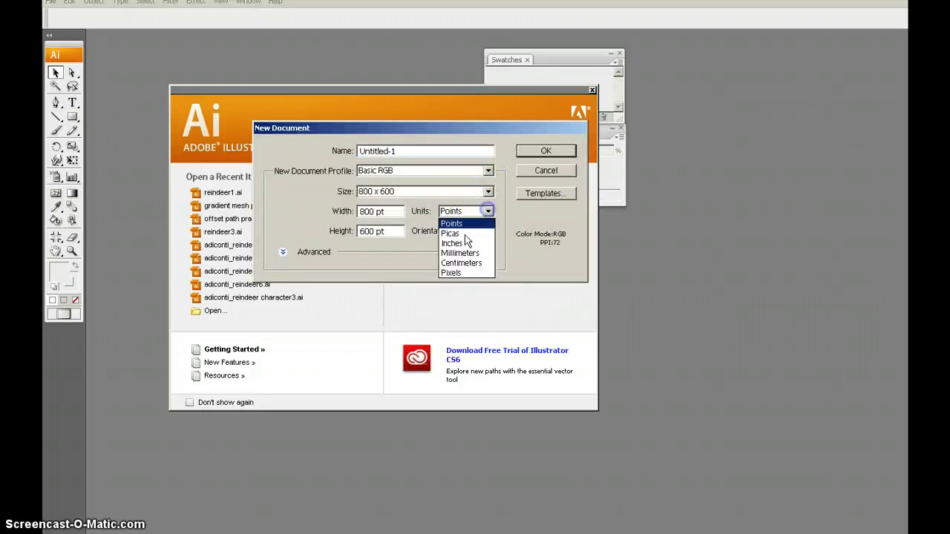
pyautogui.click(459, 243)
pyautogui.moveTo(397, 211); pyautogui.dragTo(239, 210)
pyautogui.write('7')
pyautogui.press('Tab')
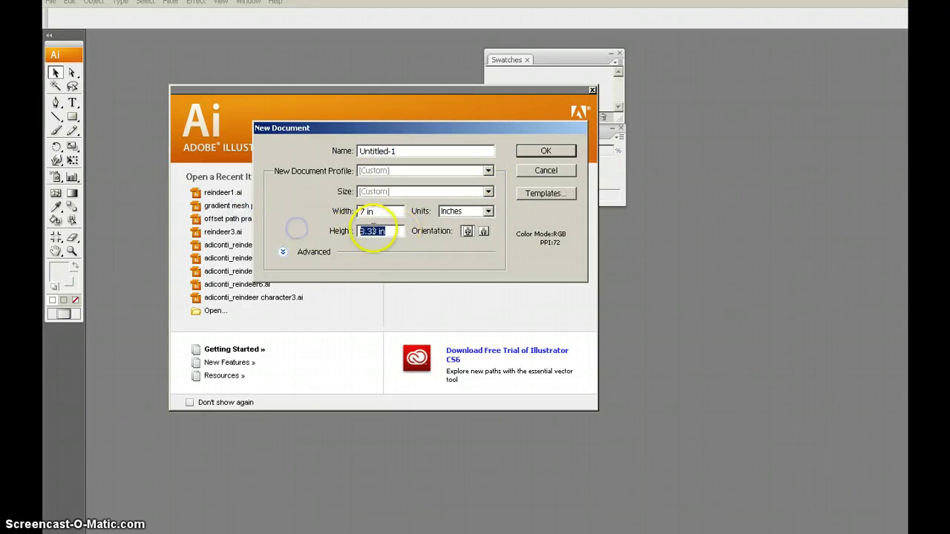
pyautogui.write('5')
pyautogui.moveTo(435, 149); pyautogui.dragTo(157, 116)
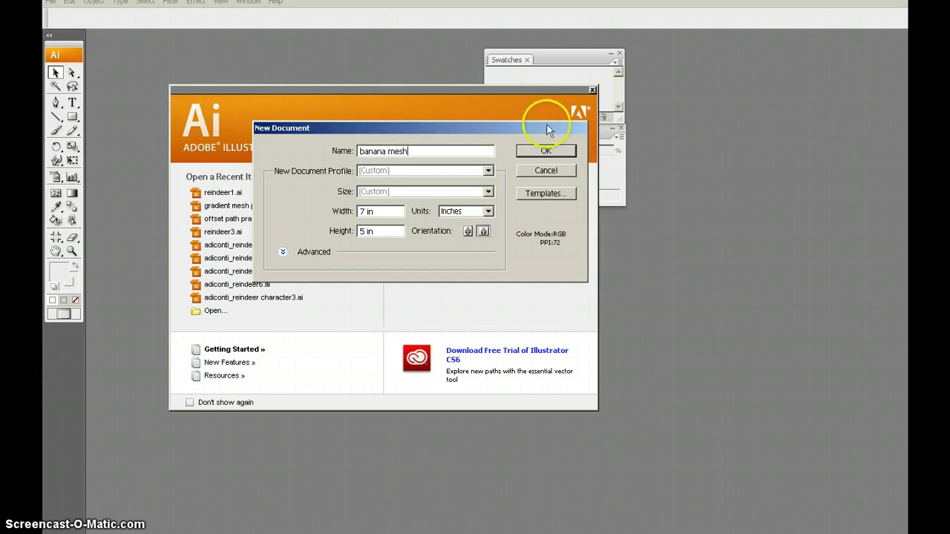
pyautogui.click(546, 151)
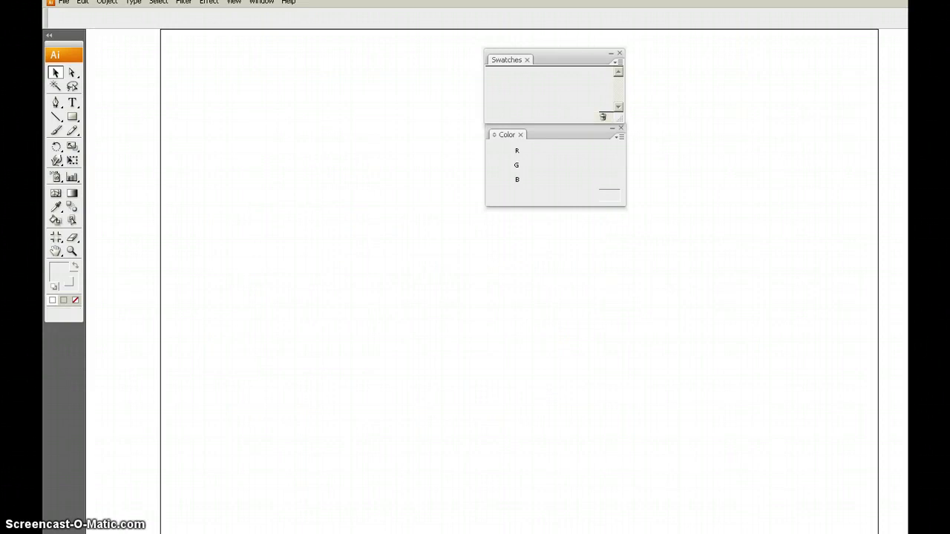
# Switch the workspace to the [Basic] preset
pyautogui.click(268, 4)
pyautogui.click(263, 3)
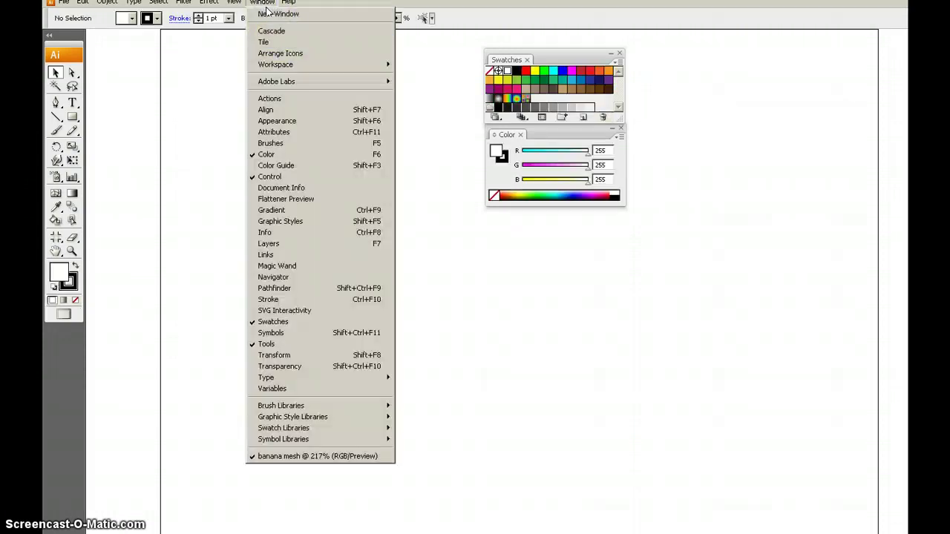
pyautogui.moveTo(304, 66)
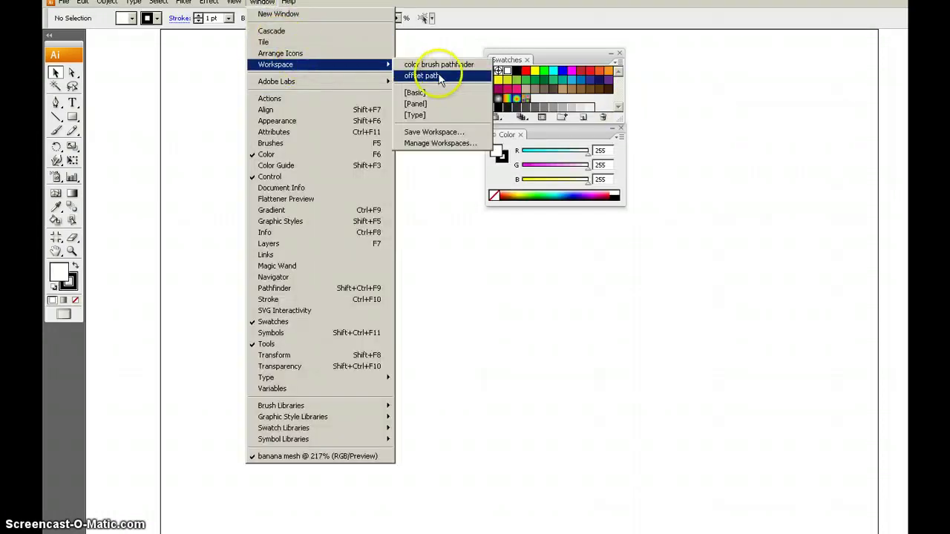
pyautogui.click(420, 93)
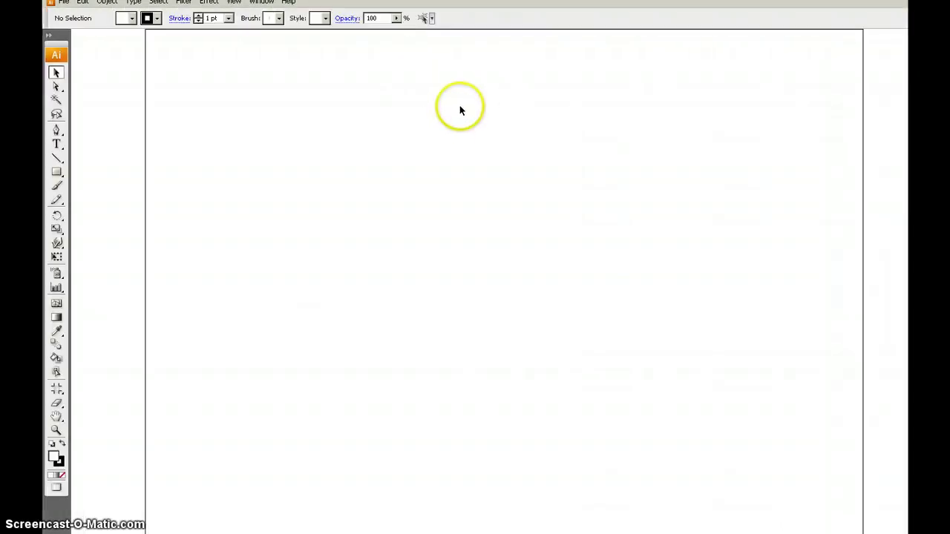
# Float the Swatches, Color and Layers panels in a column on the empty area beside the artboard
pyautogui.hotkey('ctrl', '-')
pyautogui.press('-')
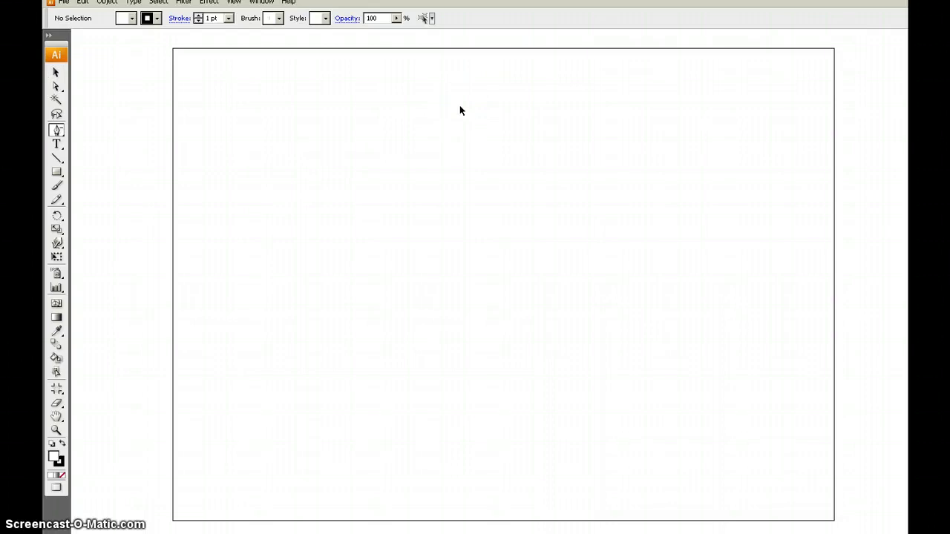
pyautogui.hotkey('ctrl', '-')
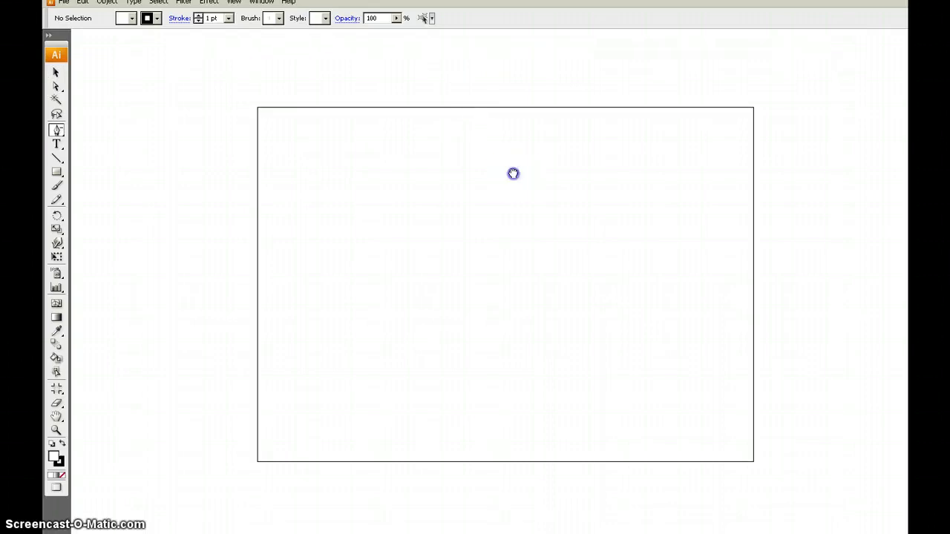
pyautogui.moveTo(447, 156); pyautogui.dragTo(377, 145)
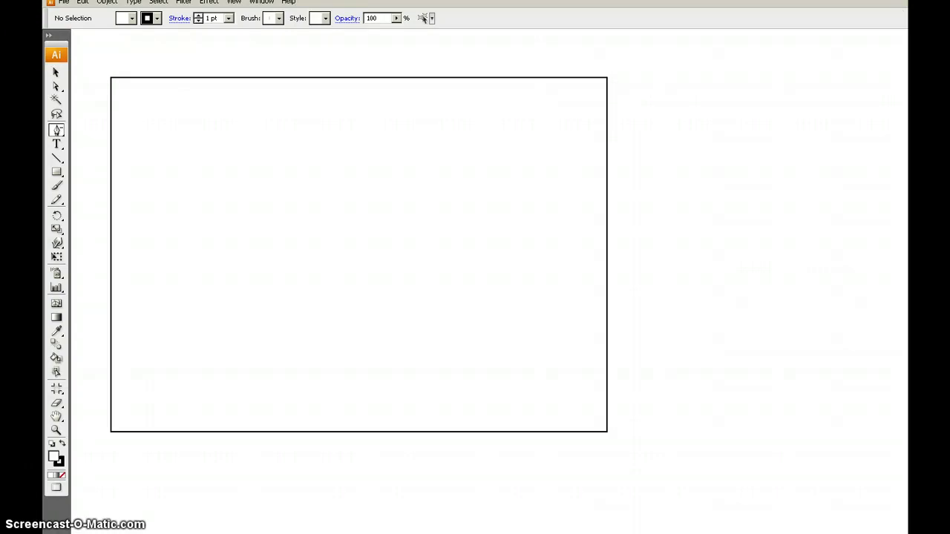
pyautogui.moveTo(907, 113); pyautogui.dragTo(681, 91)
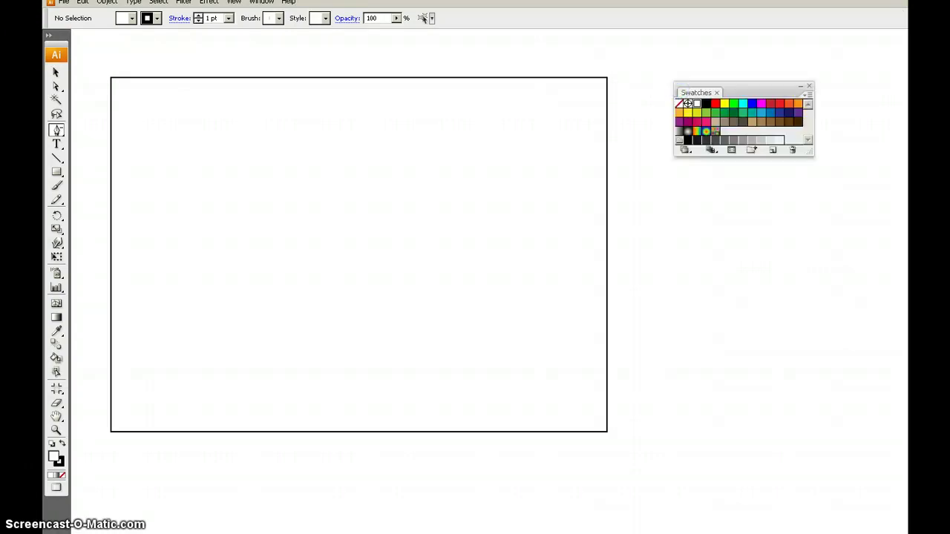
pyautogui.moveTo(709, 56); pyautogui.dragTo(678, 56)
pyautogui.moveTo(744, 56); pyautogui.dragTo(743, 205)
pyautogui.moveTo(751, 92); pyautogui.dragTo(737, 114)
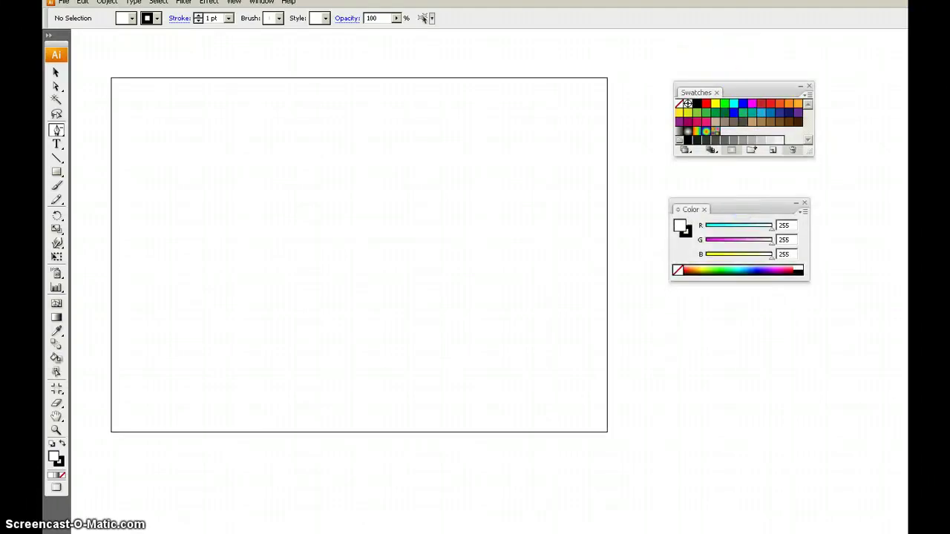
pyautogui.press('F7')
pyautogui.moveTo(869, 240); pyautogui.dragTo(717, 313)
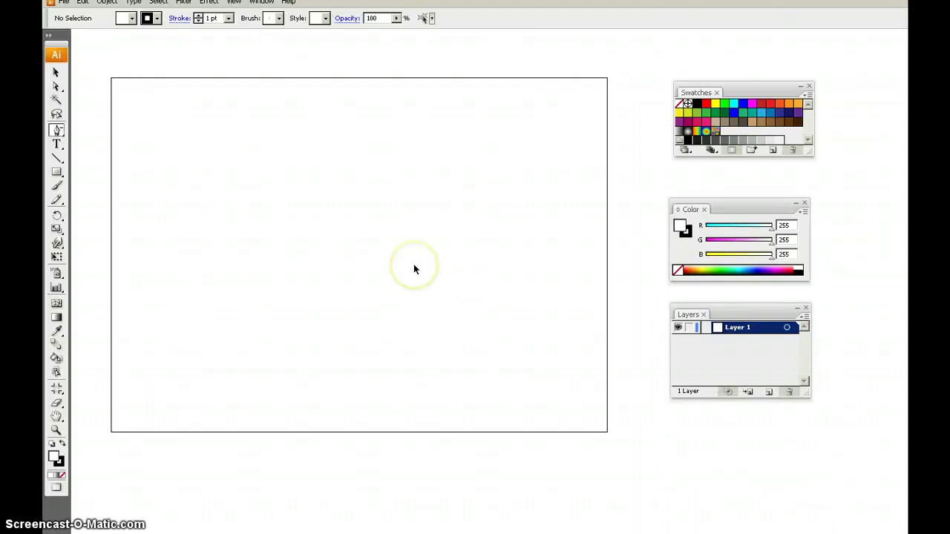
# Paste the copied banana image, scale it to about 5.72 by 4.31 in and place it inside the artboard
pyautogui.hotkey('ctrl', 'v')
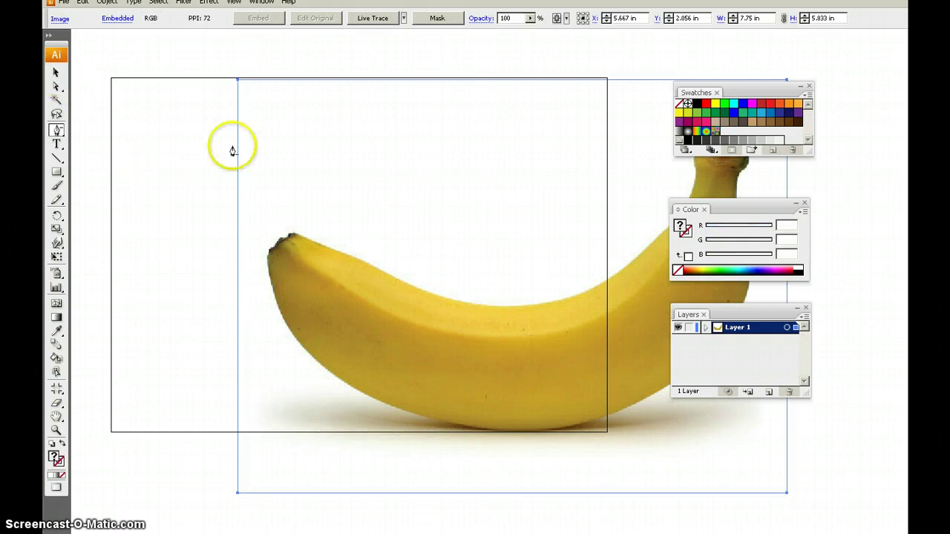
pyautogui.press('v')
pyautogui.moveTo(439, 340); pyautogui.dragTo(295, 315)
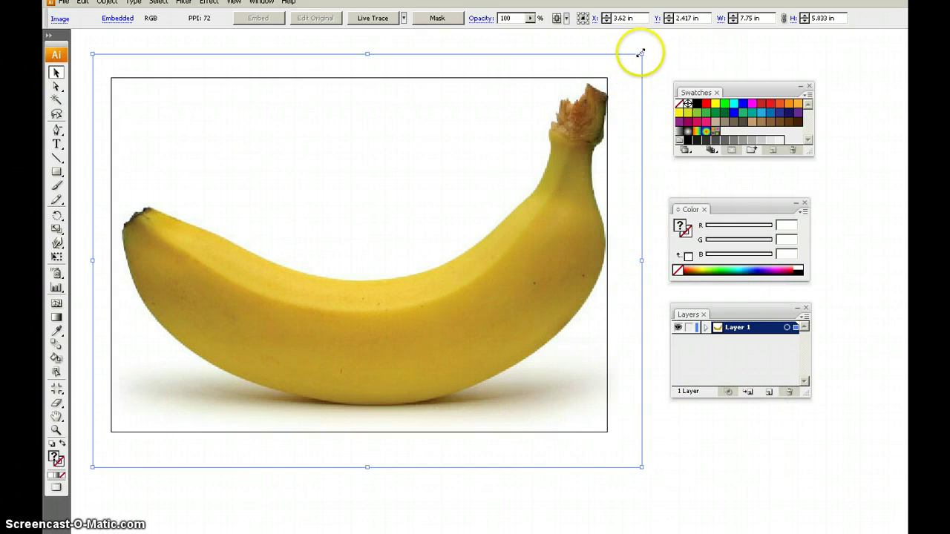
pyautogui.moveTo(644, 56); pyautogui.dragTo(569, 108)
pyautogui.moveTo(465, 304); pyautogui.dragTo(447, 294)
pyautogui.moveTo(490, 233); pyautogui.dragTo(498, 235)
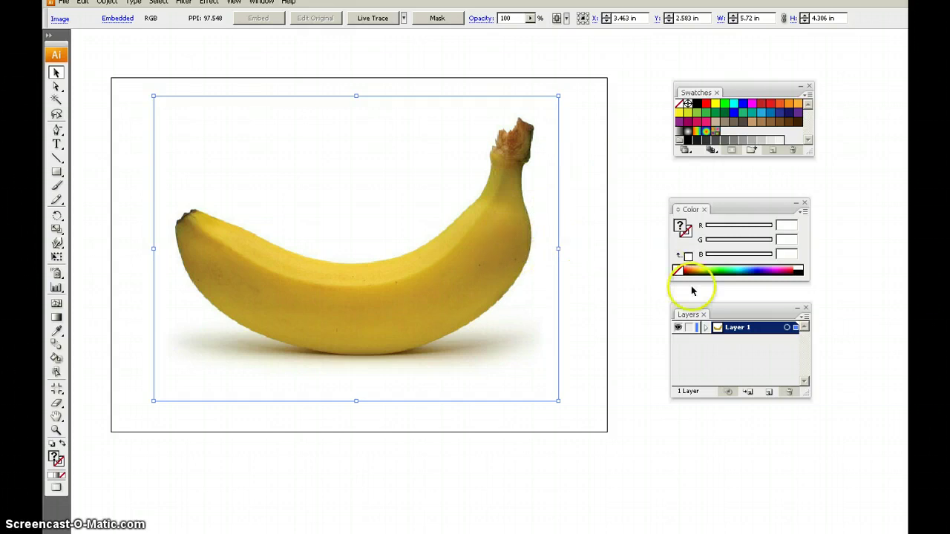
# Make Layer 1 with the banana image a template layer with image dimming switched off
pyautogui.doubleClick(744, 332)
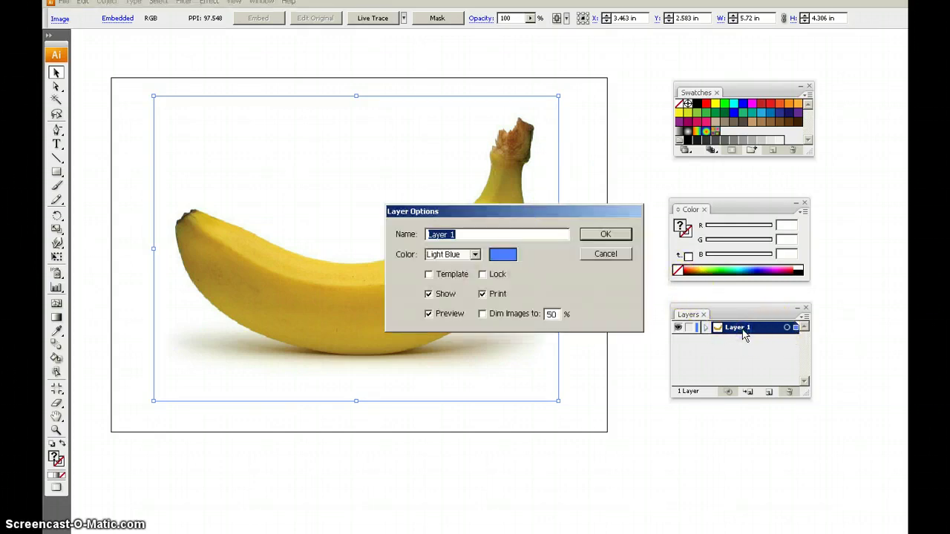
pyautogui.moveTo(511, 213); pyautogui.dragTo(454, 203)
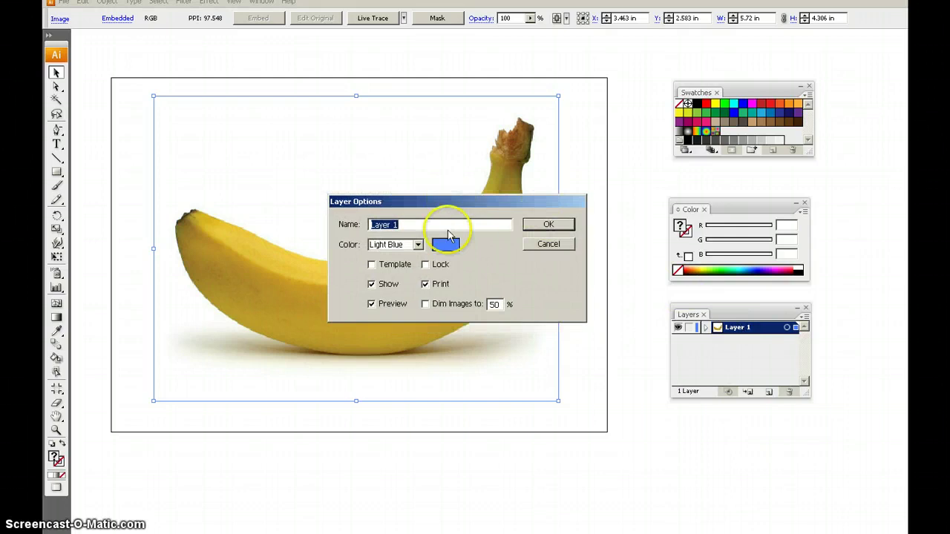
pyautogui.click(371, 265)
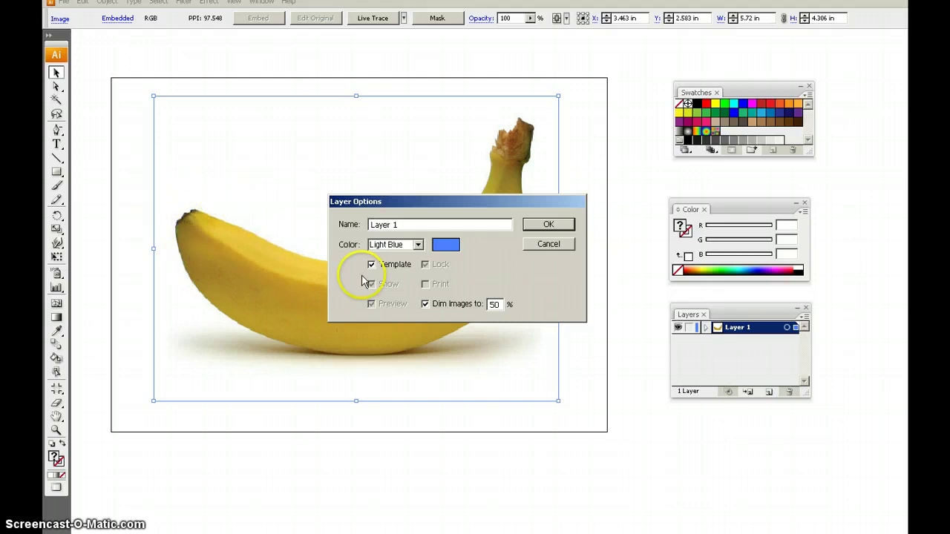
pyautogui.click(427, 307)
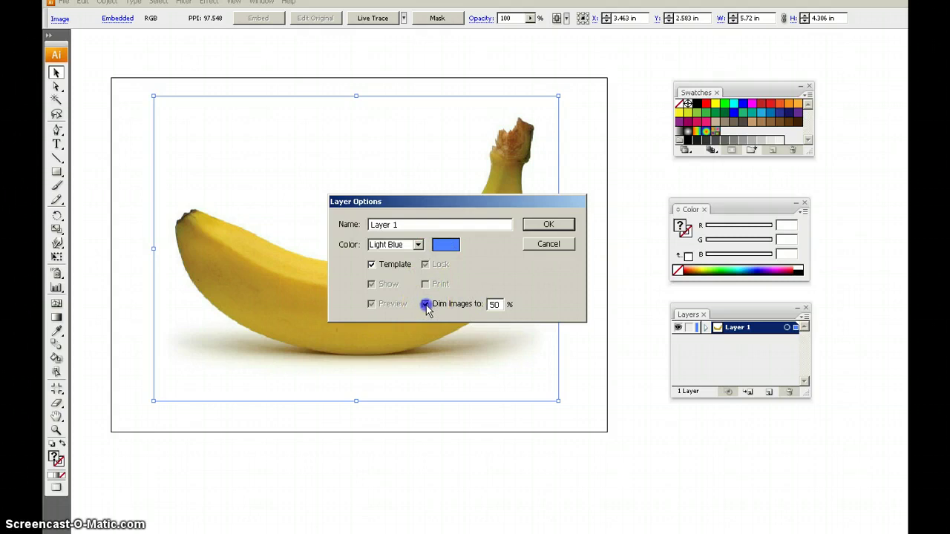
pyautogui.click(548, 225)
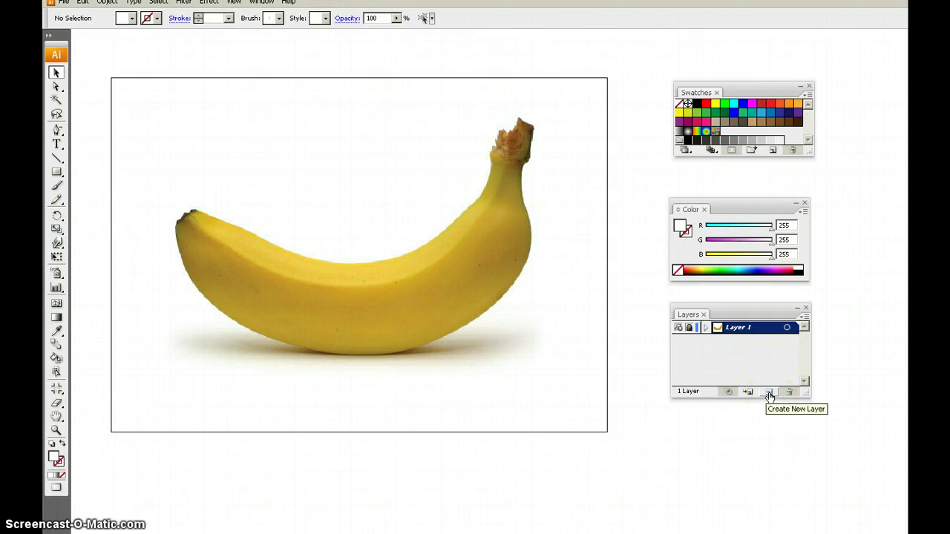
# Add a new layer above the template layer and name it "vector"
pyautogui.click(769, 392)
pyautogui.doubleClick(739, 329)
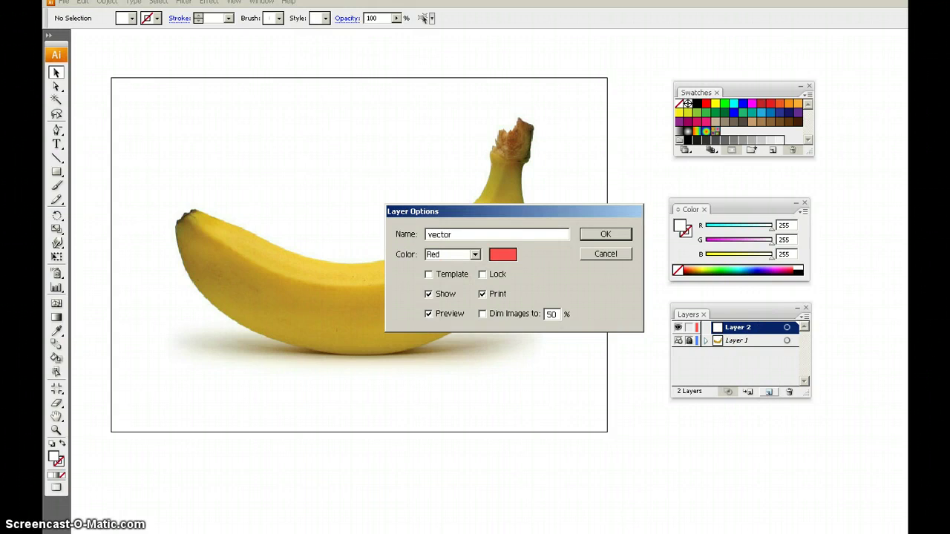
pyautogui.click(605, 233)
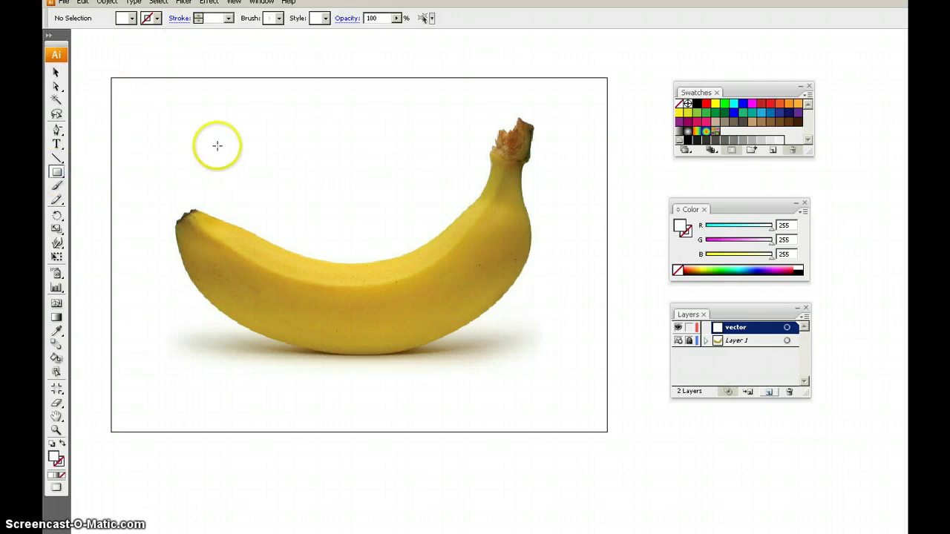
# Draw a white rectangle about 1.07 in high on the vector layer, move it over the banana and widen it to about 4.9 in
pyautogui.moveTo(219, 142); pyautogui.dragTo(458, 219)
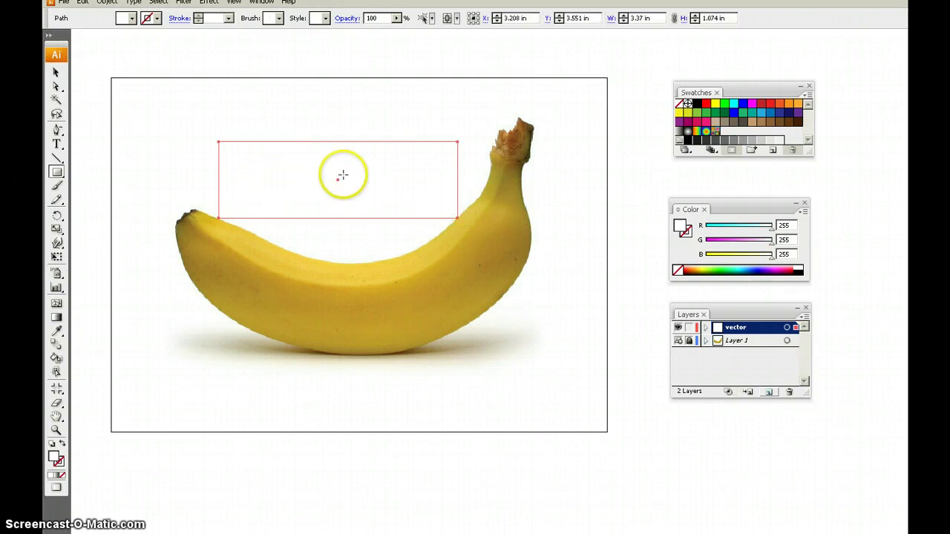
pyautogui.click(59, 72)
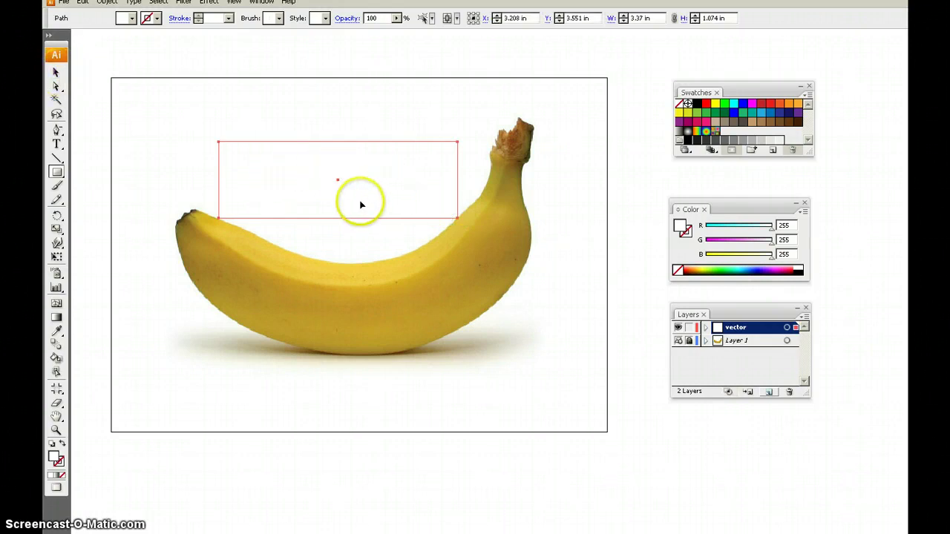
pyautogui.moveTo(361, 202); pyautogui.dragTo(324, 259)
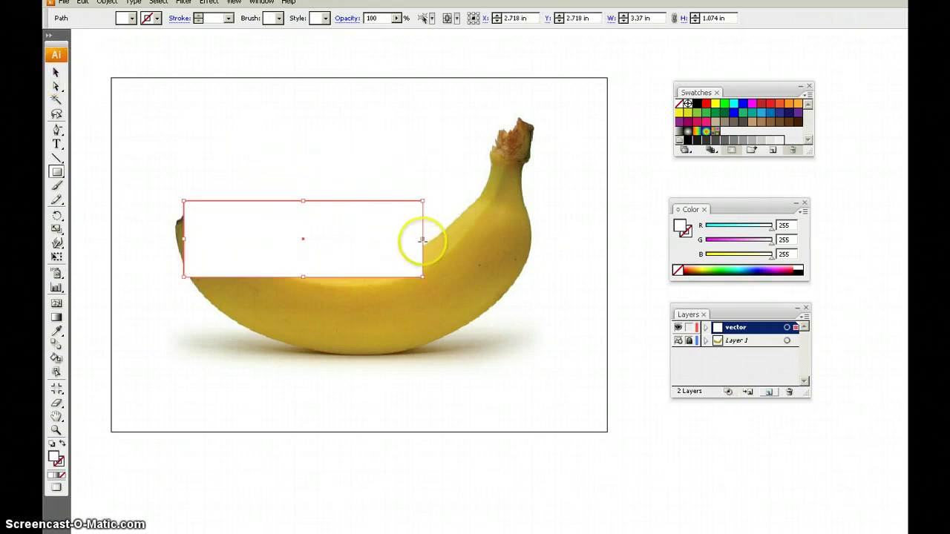
pyautogui.moveTo(424, 241); pyautogui.dragTo(425, 240)
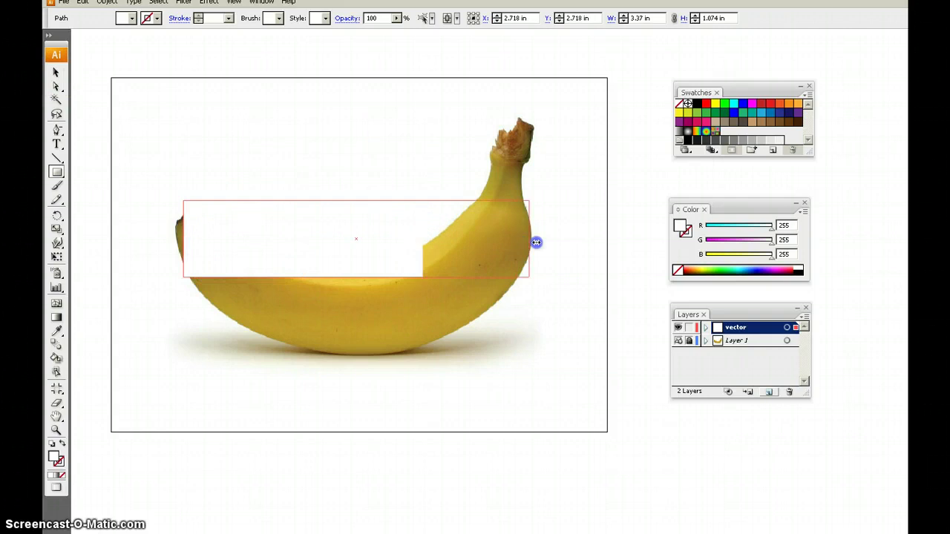
pyautogui.moveTo(532, 243); pyautogui.dragTo(532, 243)
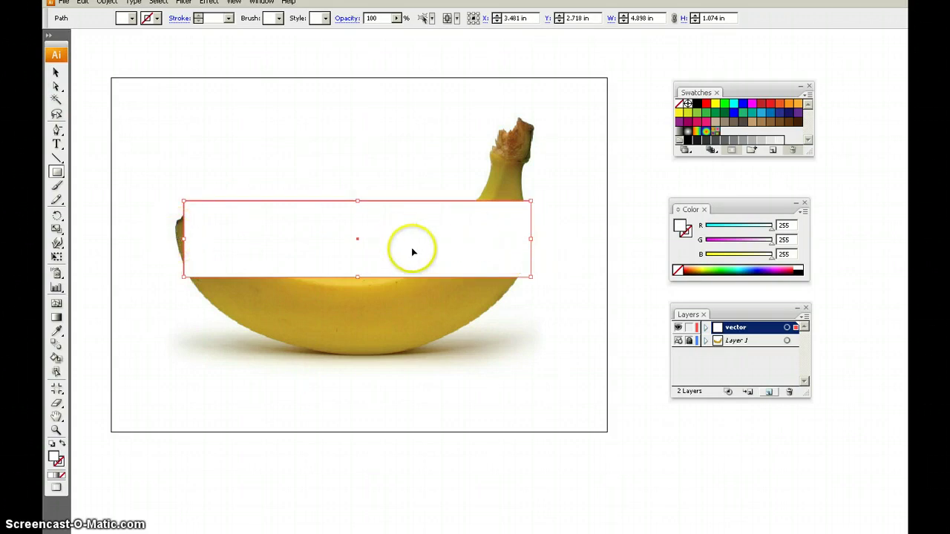
# Move the white rectangle down over the banana's lower body and resize it to about 1.27 in high
pyautogui.moveTo(412, 252); pyautogui.dragTo(409, 322)
pyautogui.moveTo(355, 273); pyautogui.dragTo(355, 264)
pyautogui.moveTo(353, 348); pyautogui.dragTo(353, 353)
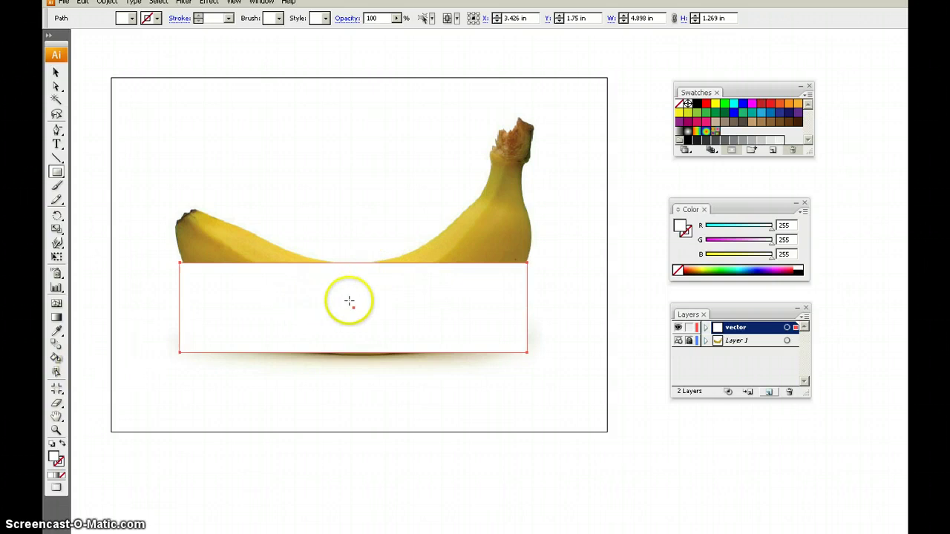
pyautogui.moveTo(357, 297); pyautogui.dragTo(356, 294)
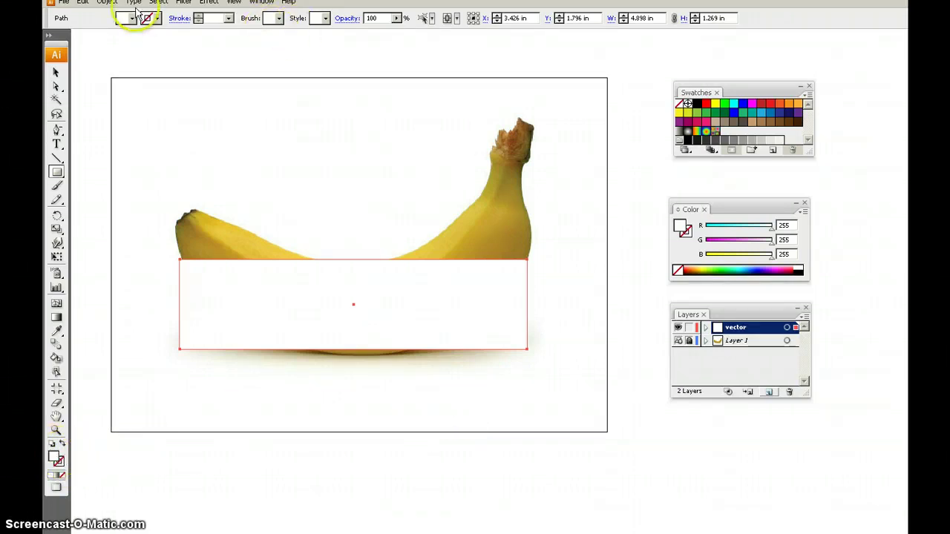
# Convert the rectangle into a gradient mesh with 2 rows, 2 columns and Flat appearance
pyautogui.click(108, 3)
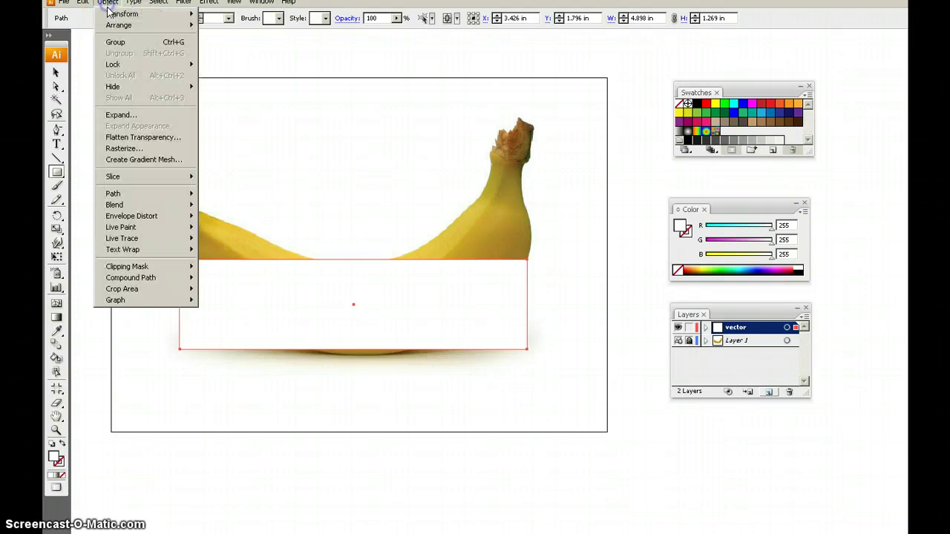
pyautogui.click(125, 161)
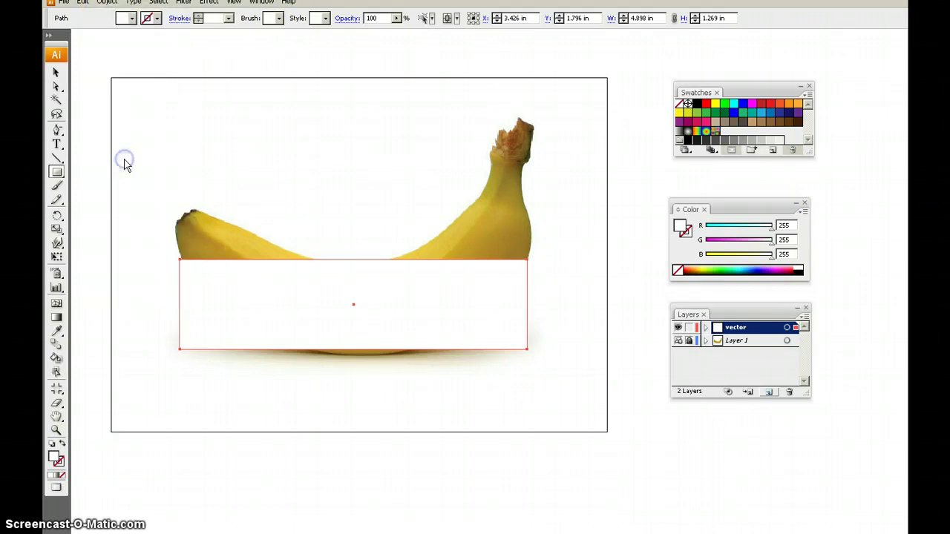
pyautogui.moveTo(273, 45); pyautogui.dragTo(378, 54)
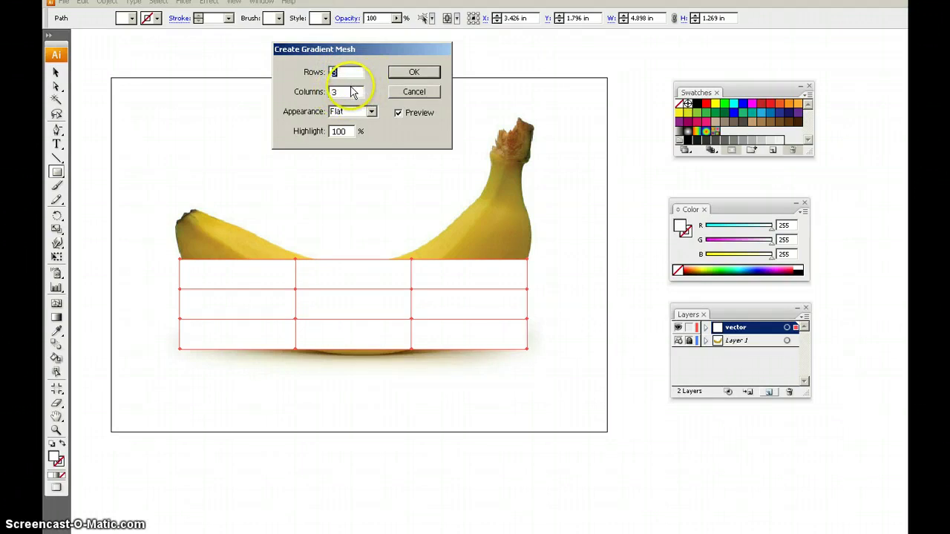
pyautogui.moveTo(352, 91); pyautogui.dragTo(305, 89)
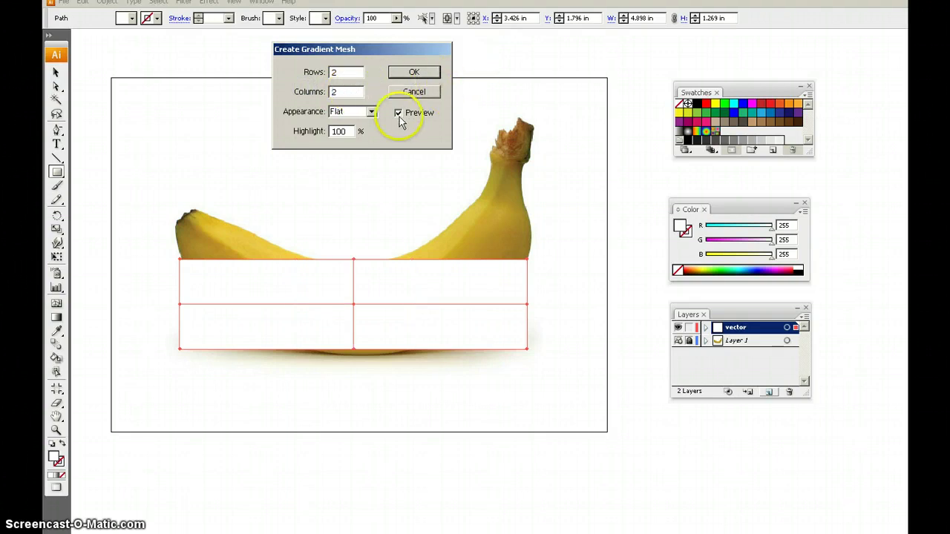
pyautogui.click(416, 74)
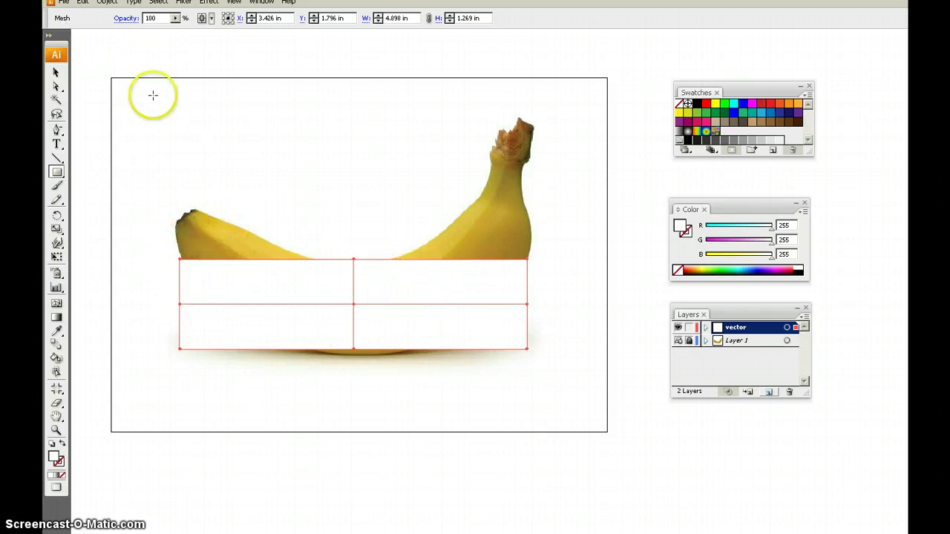
# Move the mesh's centre column of points down to the banana's inner curve and show the vector layer as outlines
pyautogui.click(57, 87)
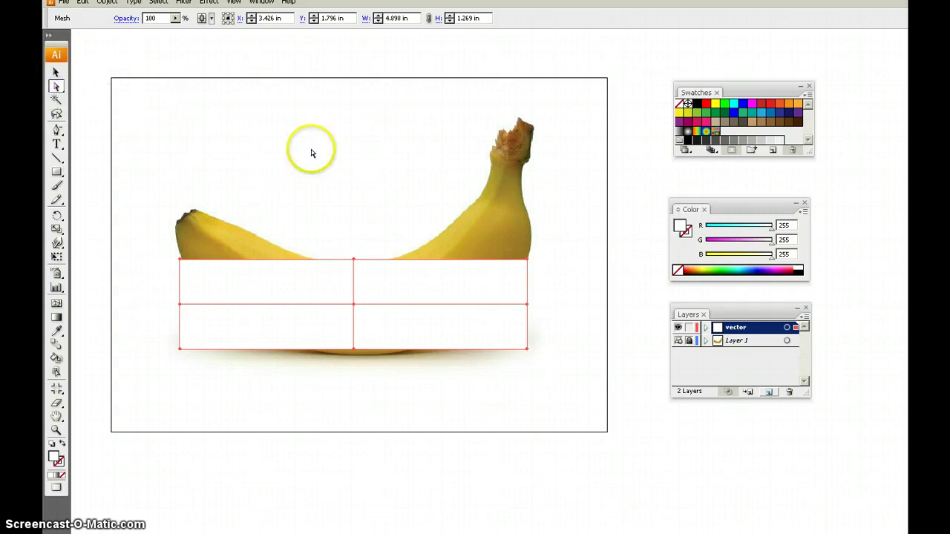
pyautogui.moveTo(336, 221); pyautogui.dragTo(366, 428)
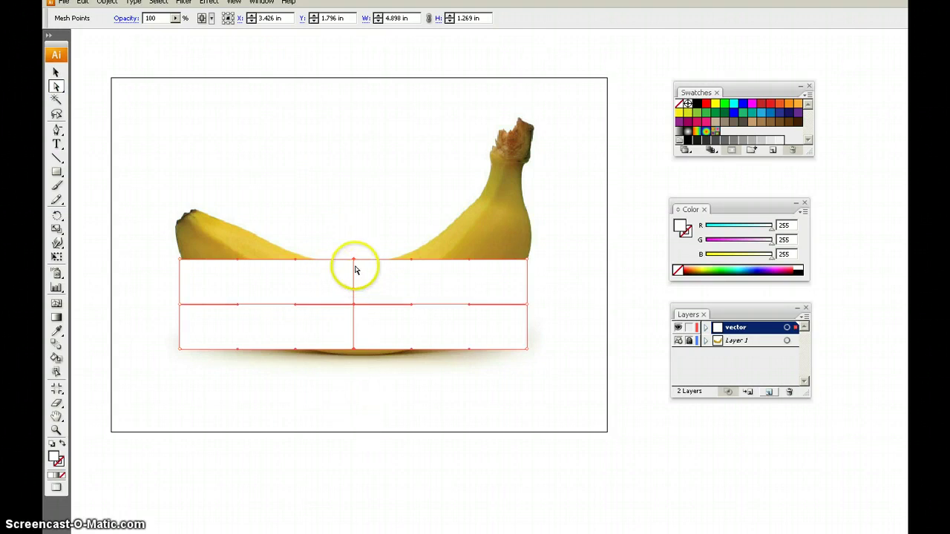
pyautogui.moveTo(353, 260); pyautogui.dragTo(355, 266)
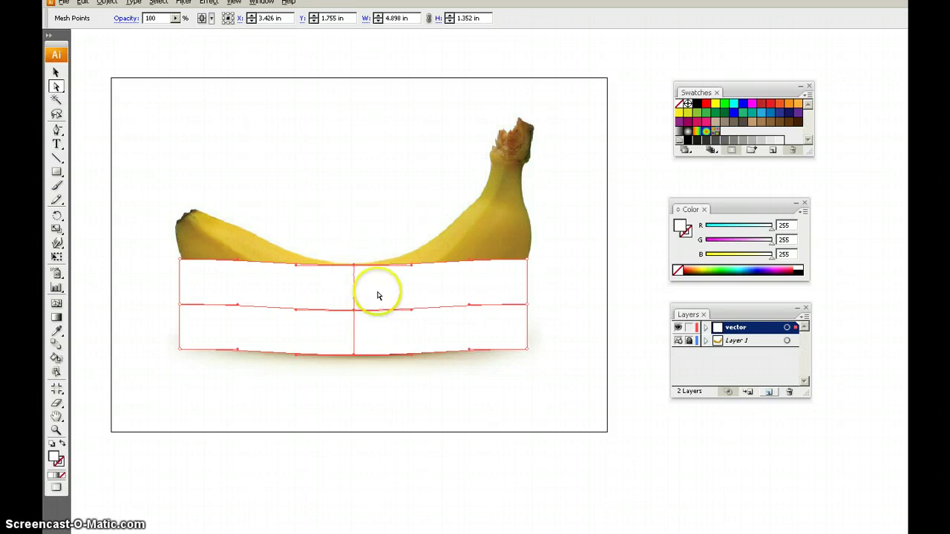
pyautogui.press('z')
pyautogui.click(369, 282)
pyautogui.click(510, 294)
pyautogui.press('space')
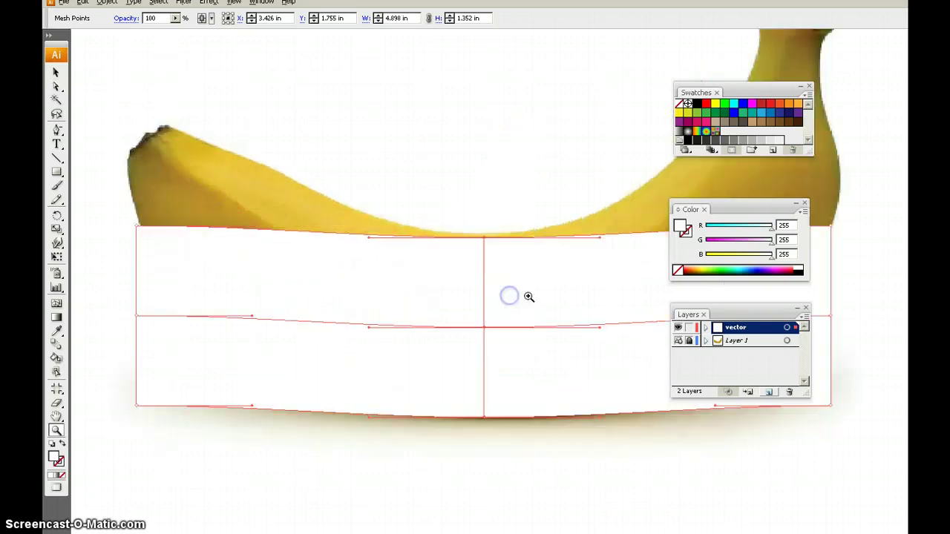
pyautogui.moveTo(527, 294); pyautogui.dragTo(450, 276)
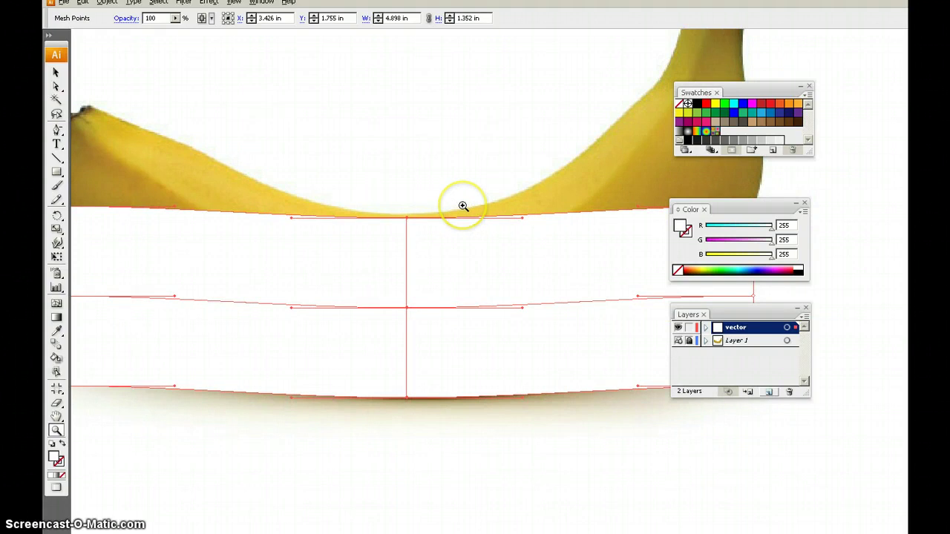
pyautogui.hotkey('ctrl', 'y')
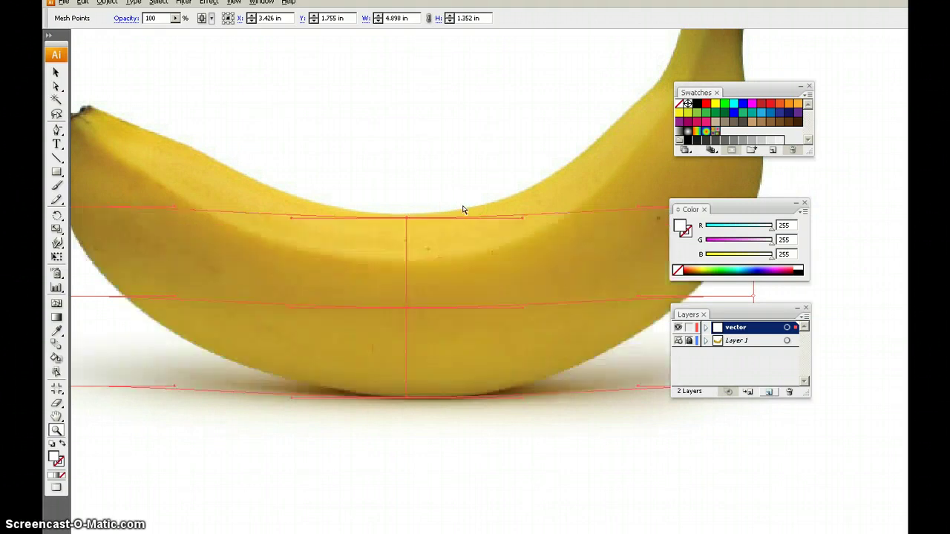
# Fine-tune the centre column so its bottom point meets the banana's underside and its top point meets the inner edge
pyautogui.click(408, 219)
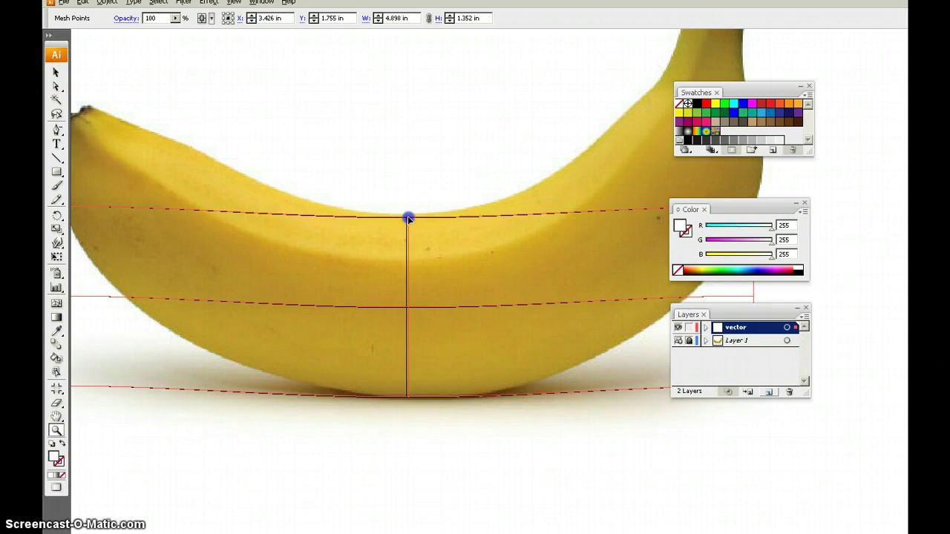
pyautogui.moveTo(409, 218); pyautogui.dragTo(409, 215)
pyautogui.click(423, 420)
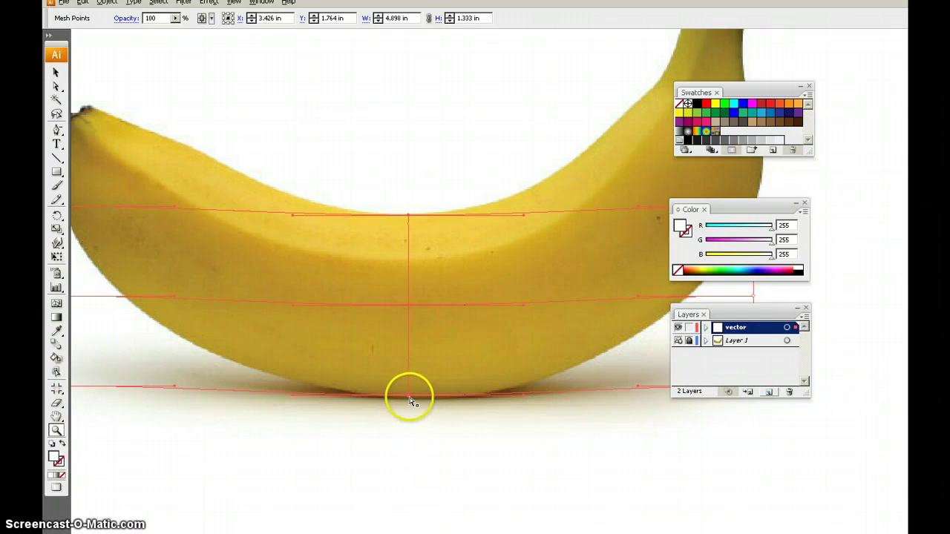
pyautogui.click(410, 398)
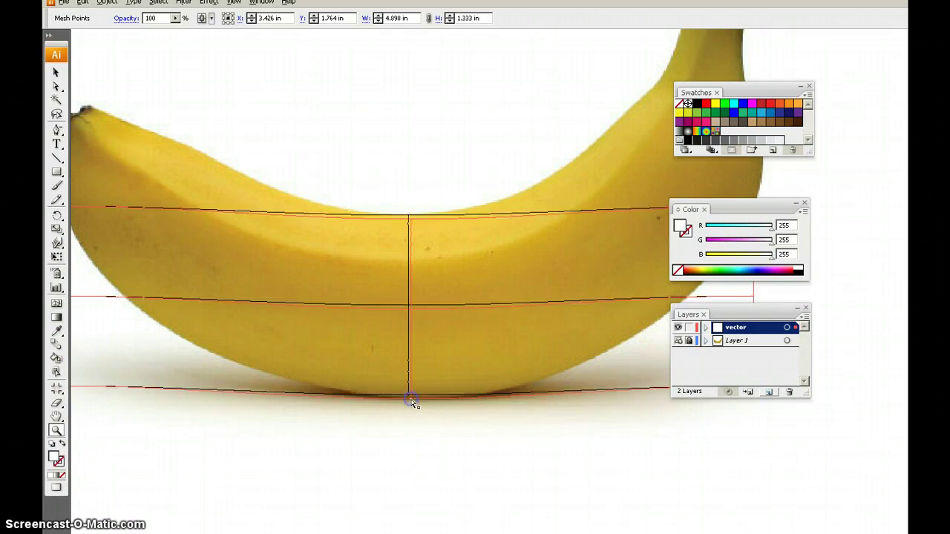
pyautogui.moveTo(412, 399); pyautogui.dragTo(412, 399)
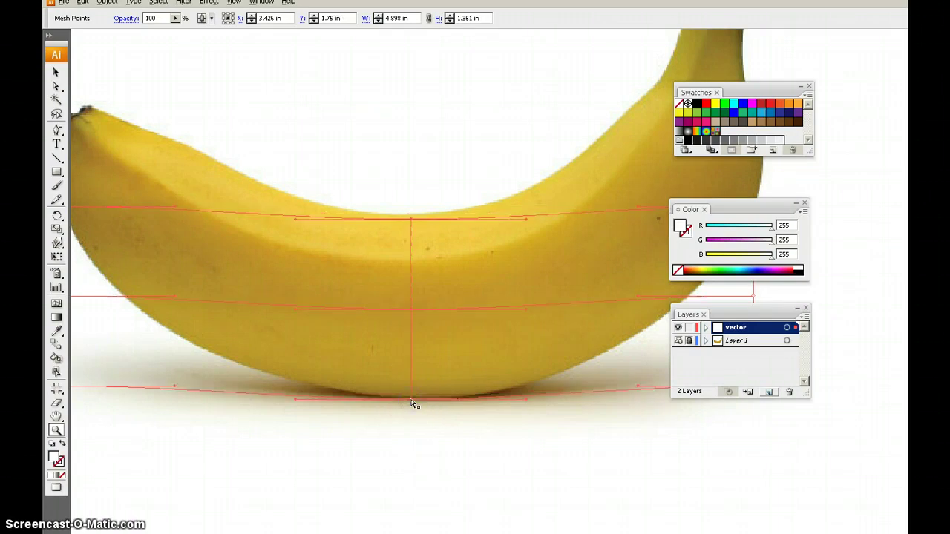
pyautogui.click(411, 218)
pyautogui.moveTo(412, 216); pyautogui.dragTo(412, 214)
# Select the mesh's left column of points, move it so the top point meets the banana's left tip, and deselect it
pyautogui.press('space')
pyautogui.moveTo(395, 247); pyautogui.dragTo(569, 248)
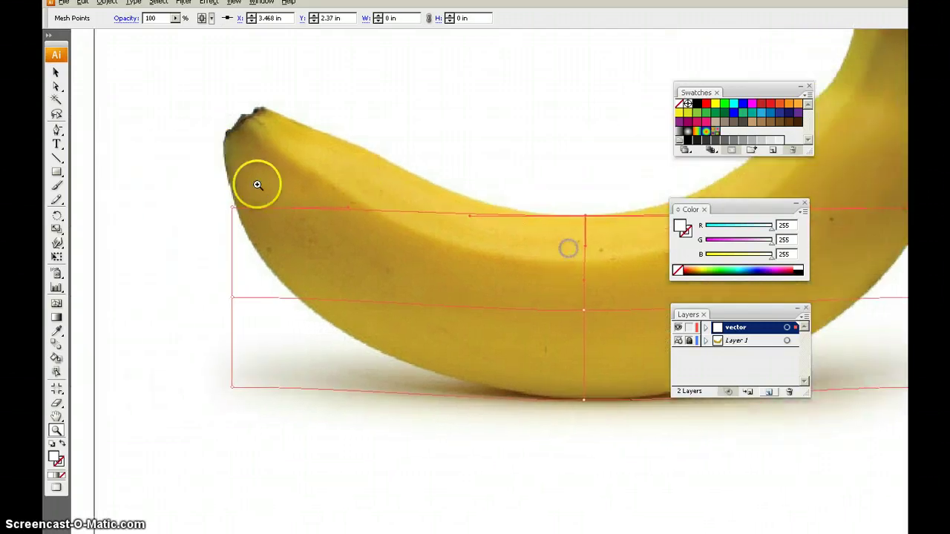
pyautogui.moveTo(213, 188); pyautogui.dragTo(259, 437)
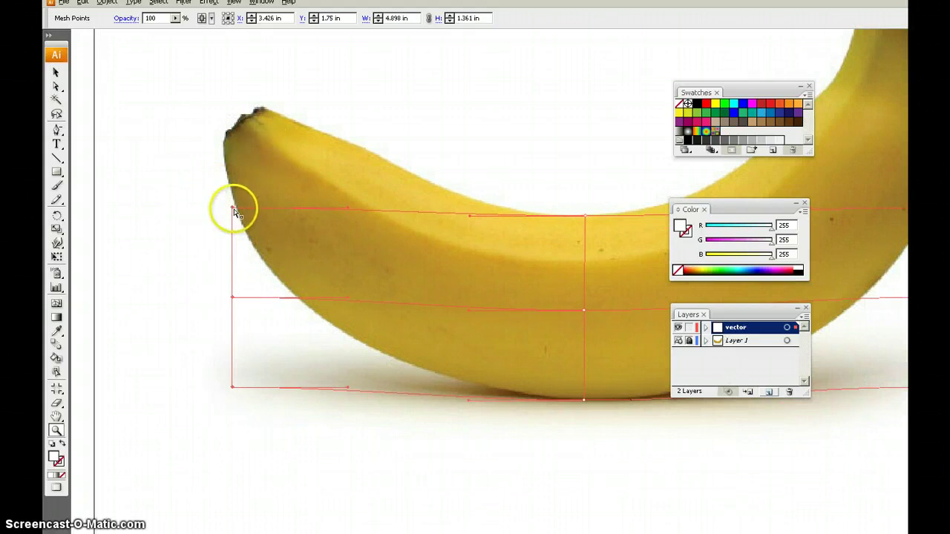
pyautogui.moveTo(234, 211); pyautogui.dragTo(260, 107)
pyautogui.click(56, 86)
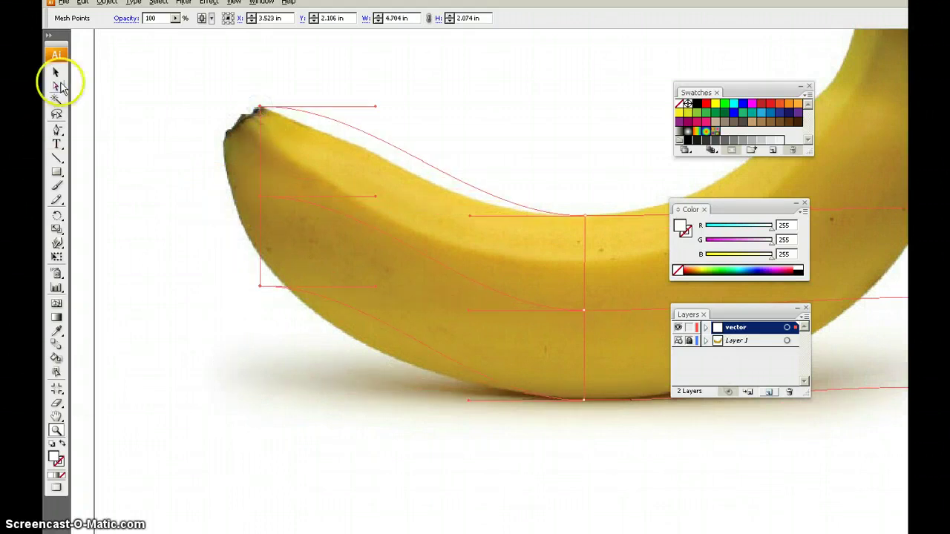
pyautogui.click(431, 110)
# Select the mesh's right column of points and move it straight up to the base of the banana's stem
pyautogui.moveTo(541, 257); pyautogui.dragTo(237, 261)
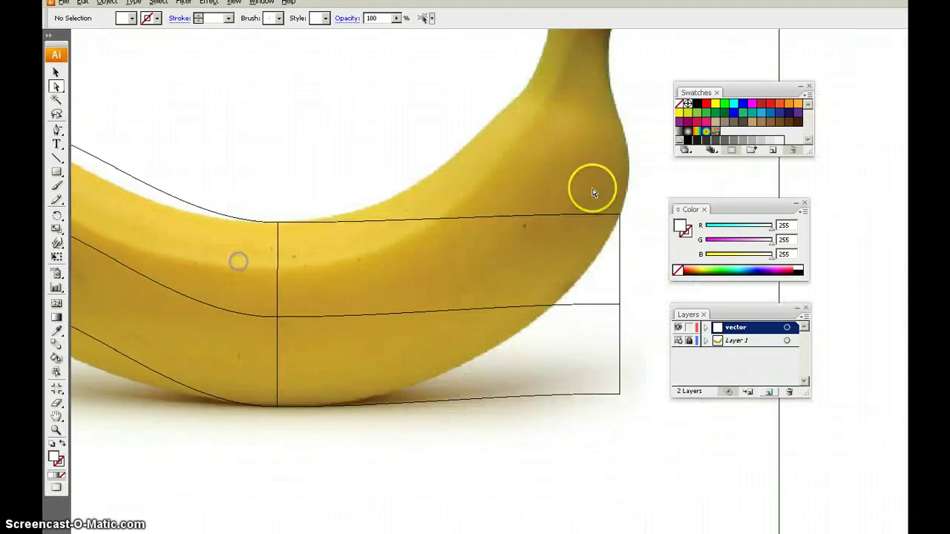
pyautogui.moveTo(611, 196); pyautogui.dragTo(637, 446)
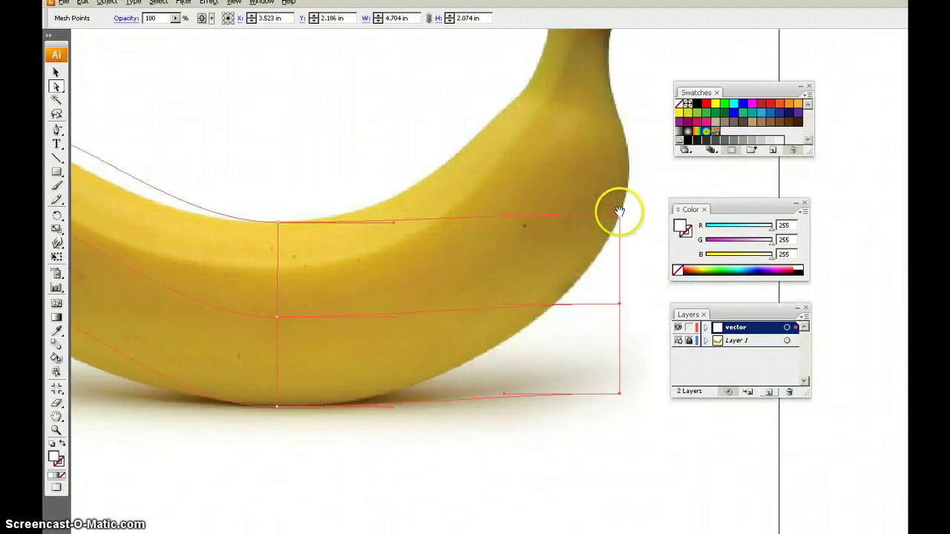
pyautogui.moveTo(621, 217); pyautogui.dragTo(620, 66)
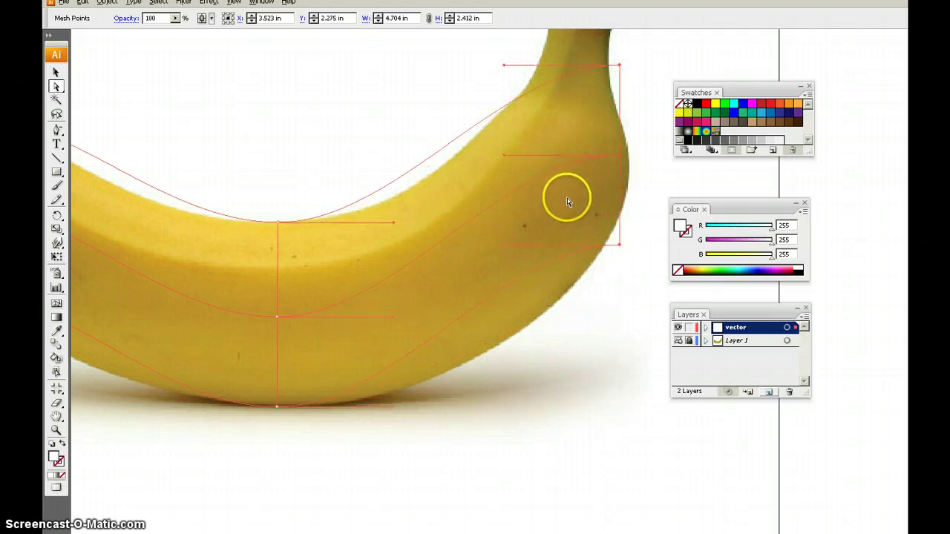
# Place the right column's top and middle points on the stem end's two upper corners and the bottom point on the banana's right edge
pyautogui.press('z')
pyautogui.keyDown('alt'); pyautogui.click(570, 234); pyautogui.keyUp('alt')
pyautogui.moveTo(537, 255); pyautogui.dragTo(566, 253)
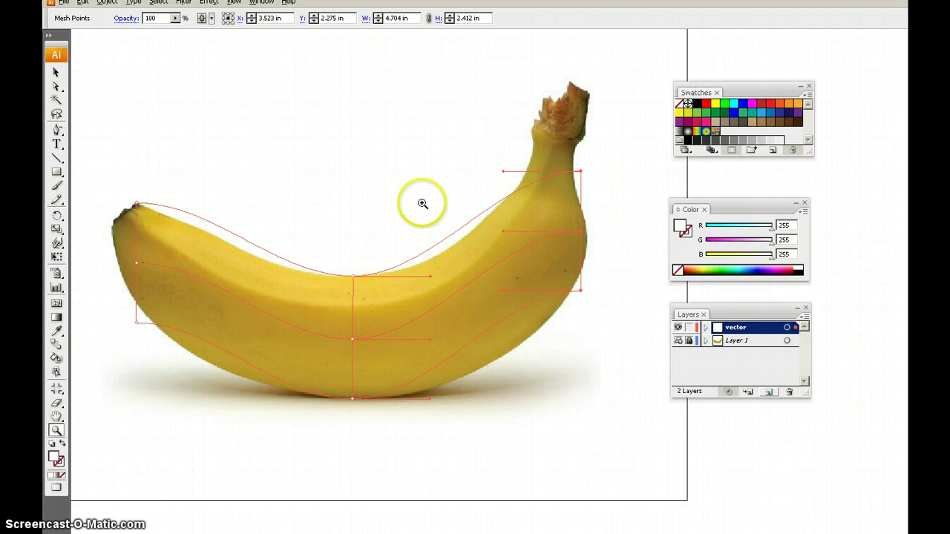
pyautogui.press('a')
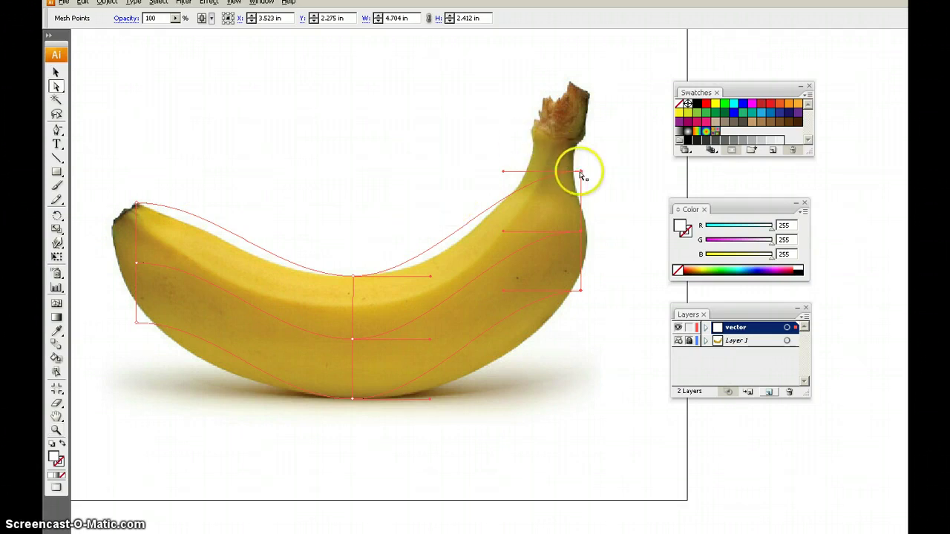
pyautogui.click(600, 175)
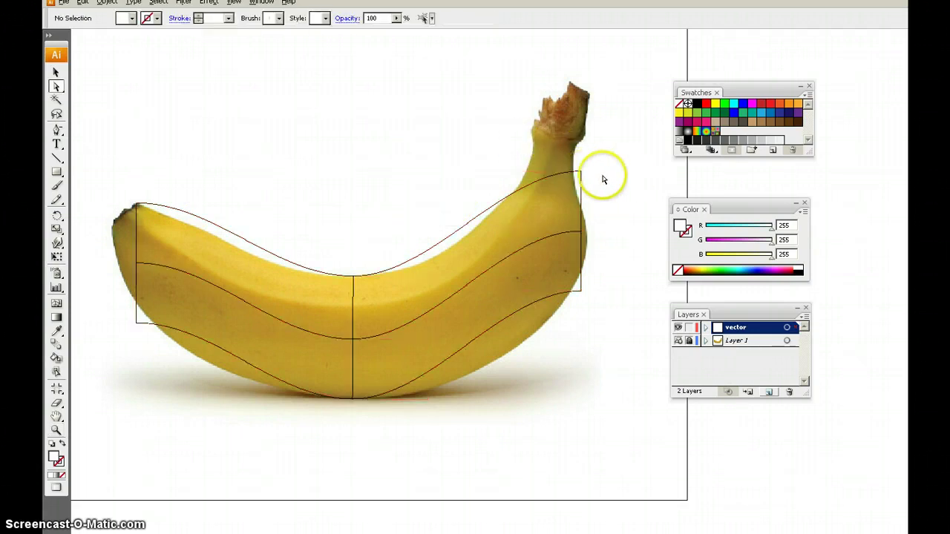
pyautogui.moveTo(582, 174); pyautogui.dragTo(573, 83)
pyautogui.moveTo(583, 236); pyautogui.dragTo(592, 97)
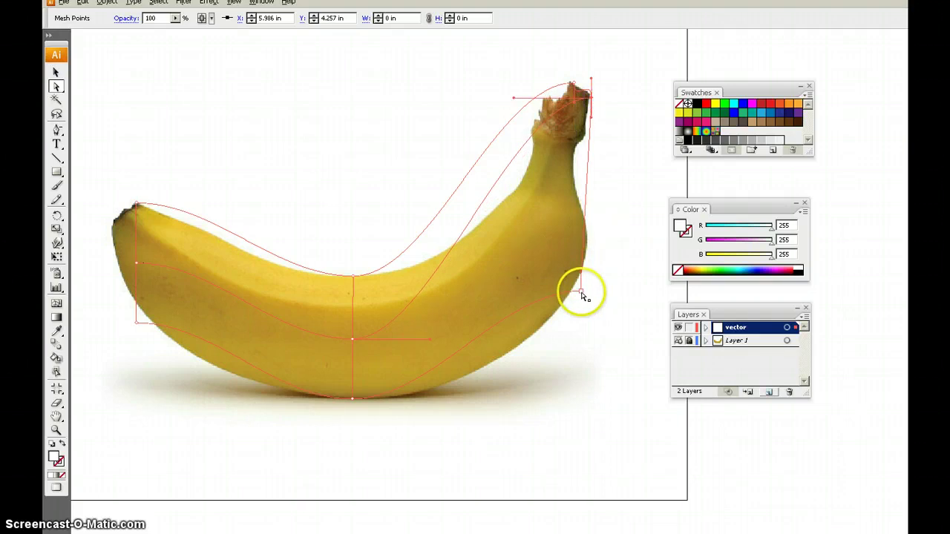
pyautogui.moveTo(581, 292); pyautogui.dragTo(587, 246)
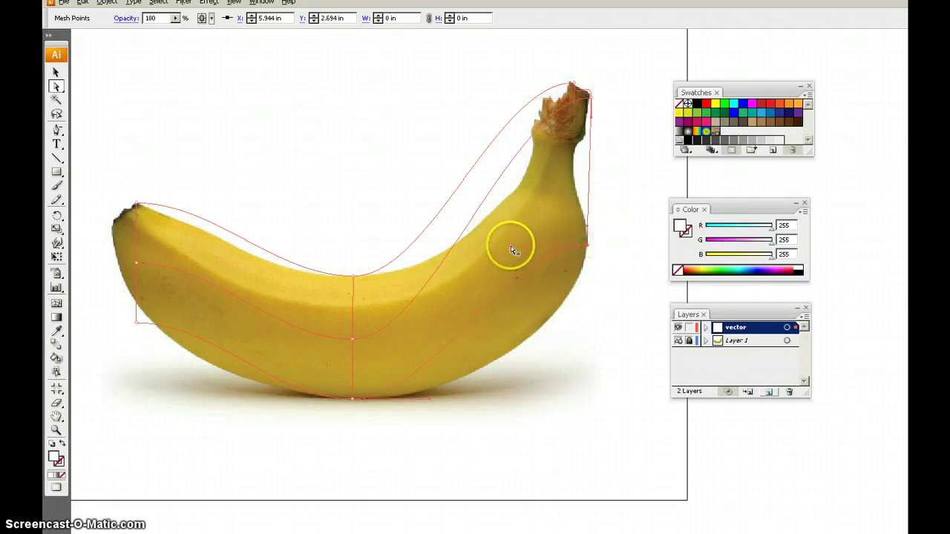
# Adjust the handles of the right column's bottom and top points to follow the banana's lower right and inner right curves
pyautogui.moveTo(512, 249); pyautogui.dragTo(509, 294)
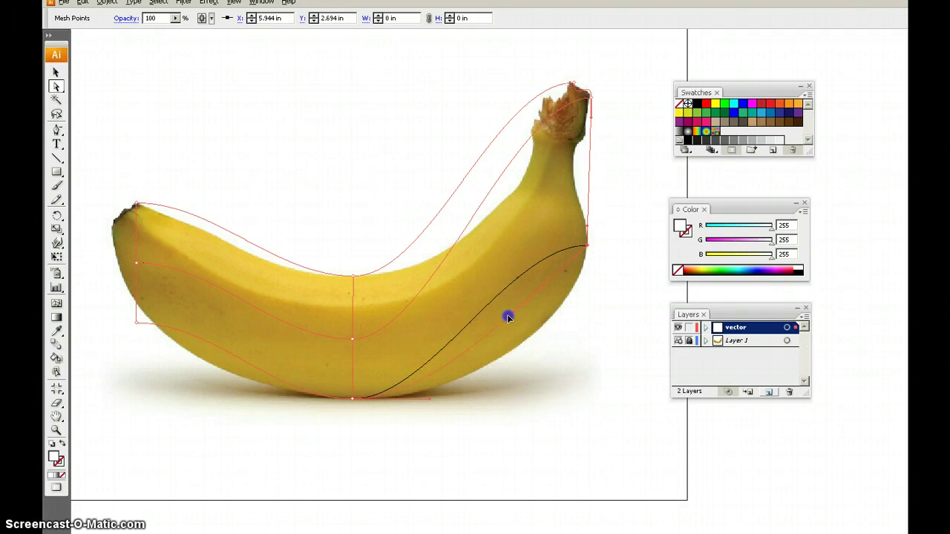
pyautogui.moveTo(564, 364); pyautogui.dragTo(573, 341)
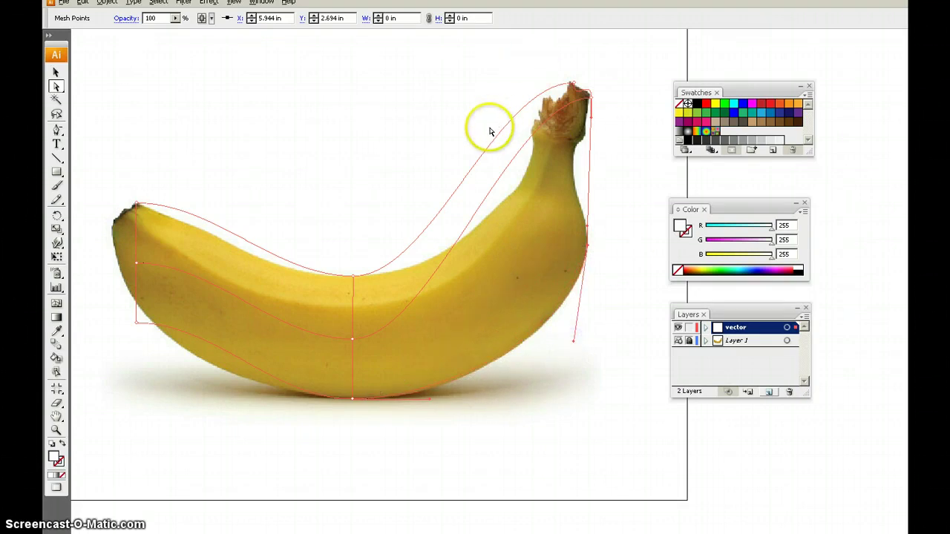
pyautogui.click(529, 102)
pyautogui.moveTo(499, 86); pyautogui.dragTo(475, 253)
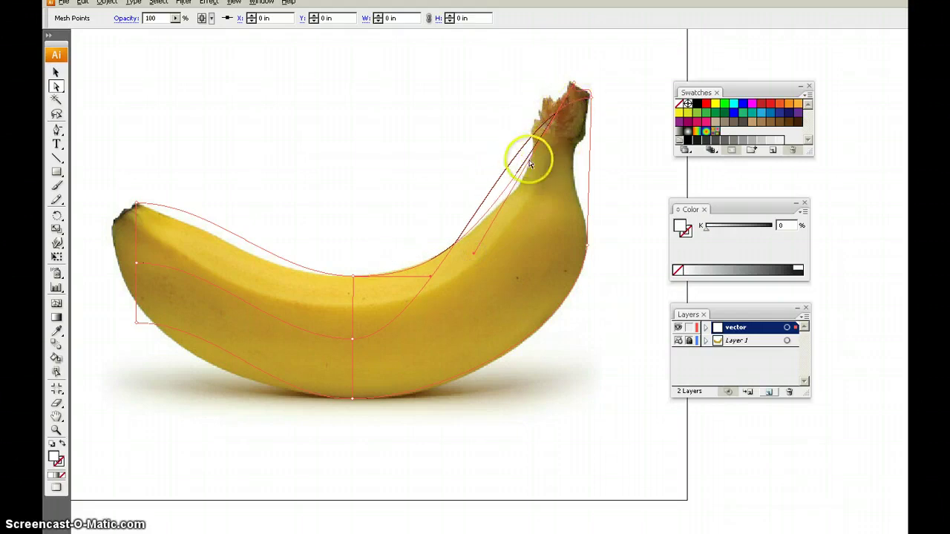
# Move the left column's middle and bottom points onto the banana's left edge and bend the top and bottom handles along its outline
pyautogui.moveTo(136, 263); pyautogui.dragTo(111, 230)
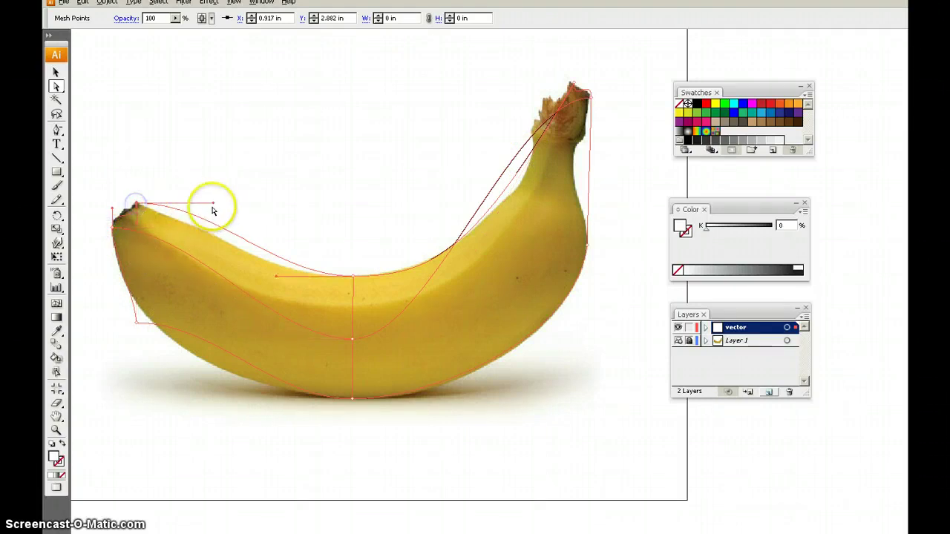
pyautogui.moveTo(214, 206); pyautogui.dragTo(212, 227)
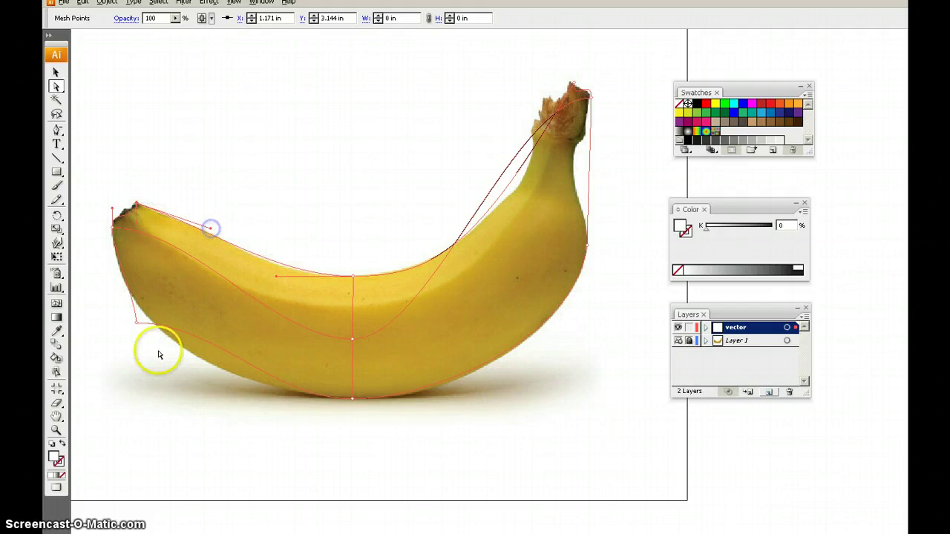
pyautogui.moveTo(136, 324); pyautogui.dragTo(118, 269)
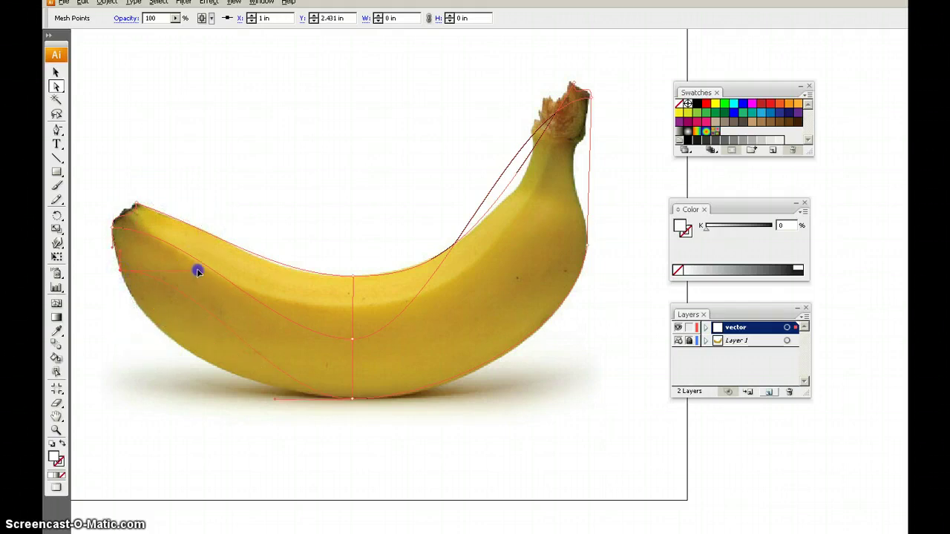
pyautogui.moveTo(161, 363); pyautogui.dragTo(159, 365)
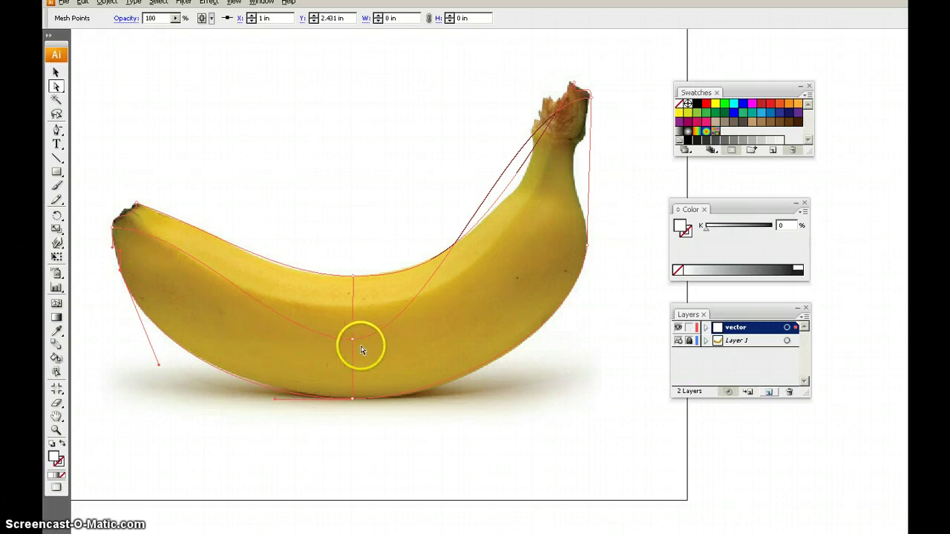
# Lower the mesh's centre point slightly and bend the middle row's left and right end handles to follow the banana's body curve
pyautogui.moveTo(354, 342); pyautogui.dragTo(354, 358)
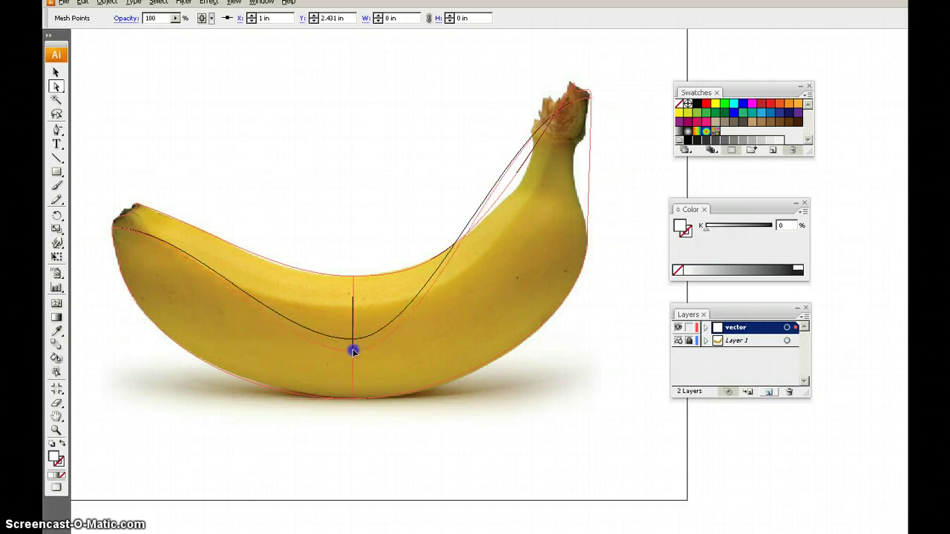
pyautogui.moveTo(353, 351); pyautogui.dragTo(352, 340)
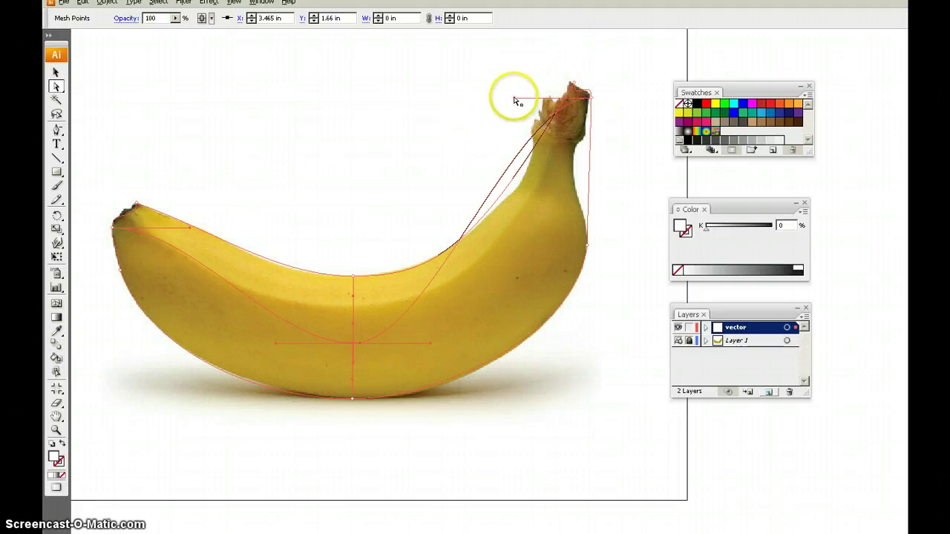
pyautogui.moveTo(515, 101); pyautogui.dragTo(553, 185)
pyautogui.moveTo(578, 221); pyautogui.dragTo(577, 221)
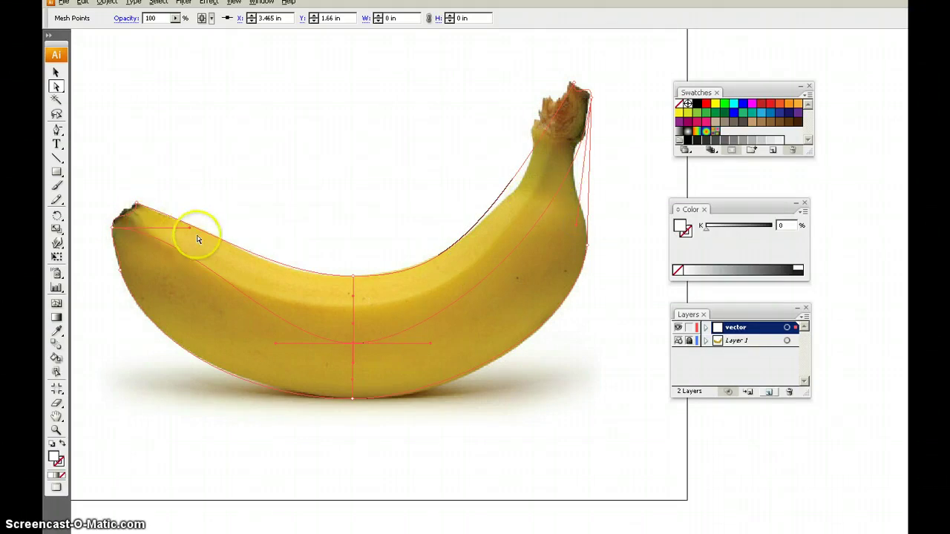
pyautogui.moveTo(190, 229); pyautogui.dragTo(175, 277)
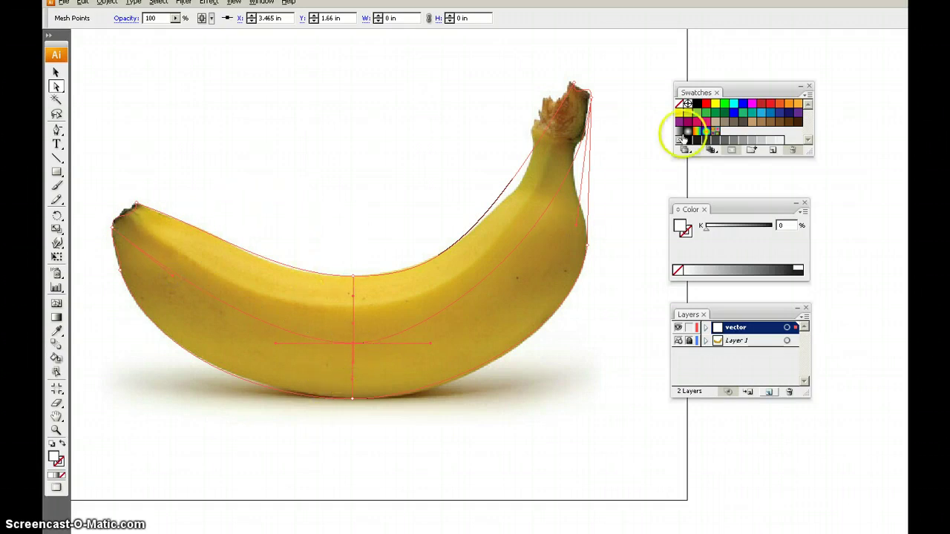
# Adjust the handles of the top-row point at the stem end so the mesh edge follows the banana's inner curve up to the neck
pyautogui.moveTo(577, 88); pyautogui.dragTo(550, 95)
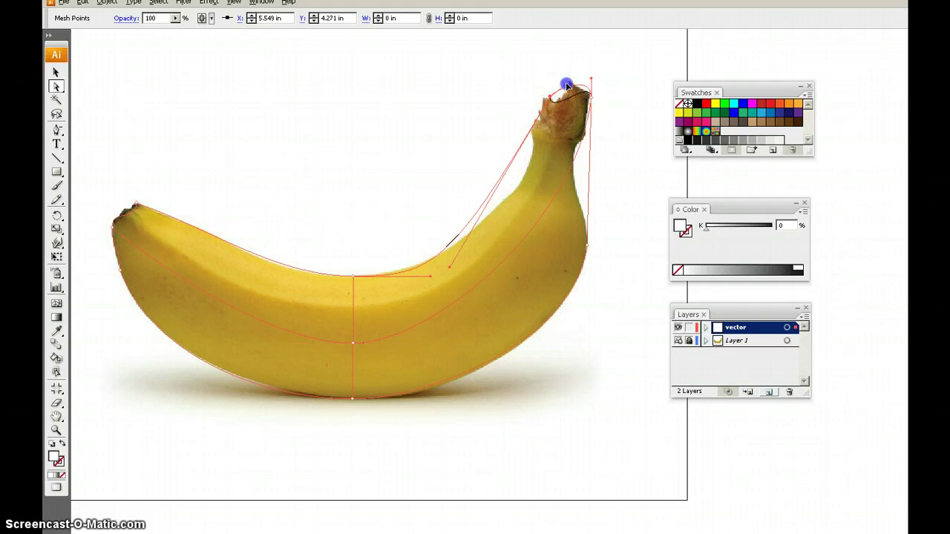
pyautogui.press('z')
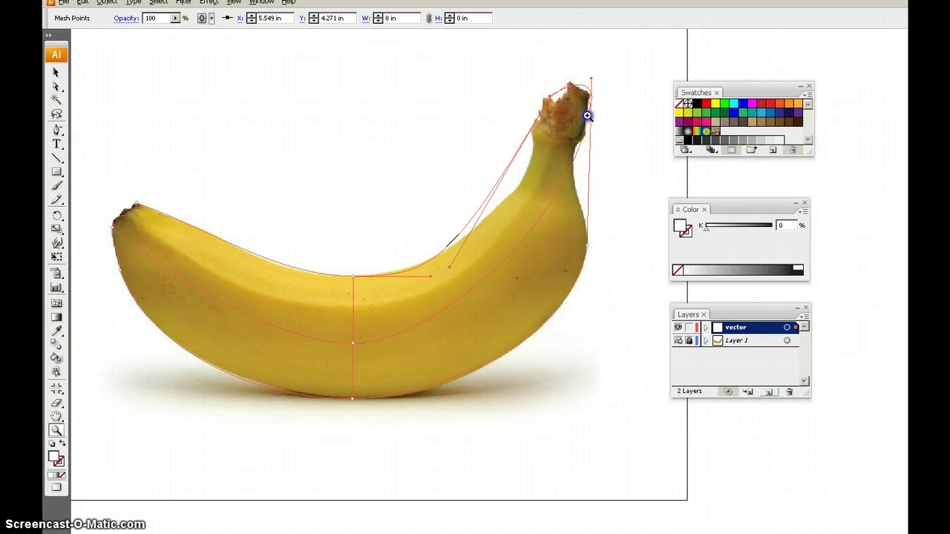
pyautogui.click(586, 116)
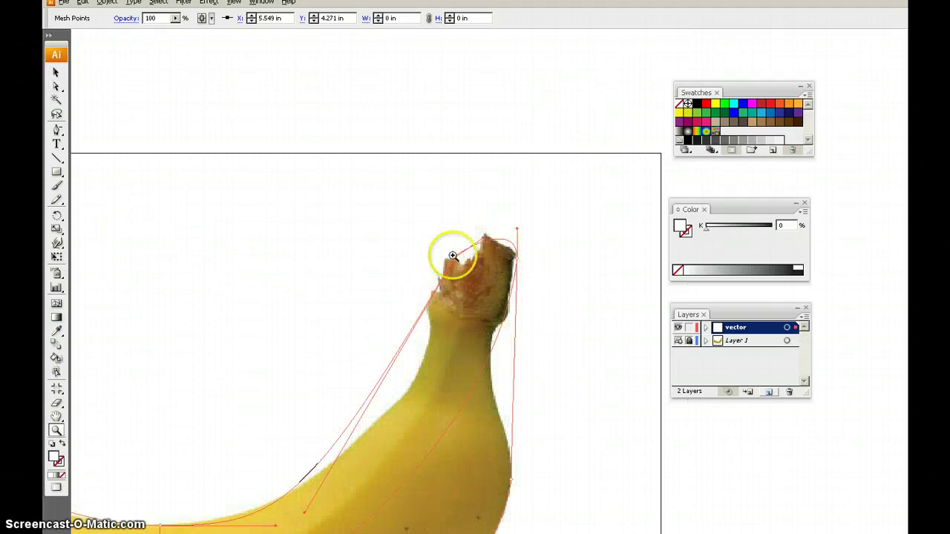
pyautogui.press('space')
pyautogui.moveTo(486, 299); pyautogui.dragTo(532, 164)
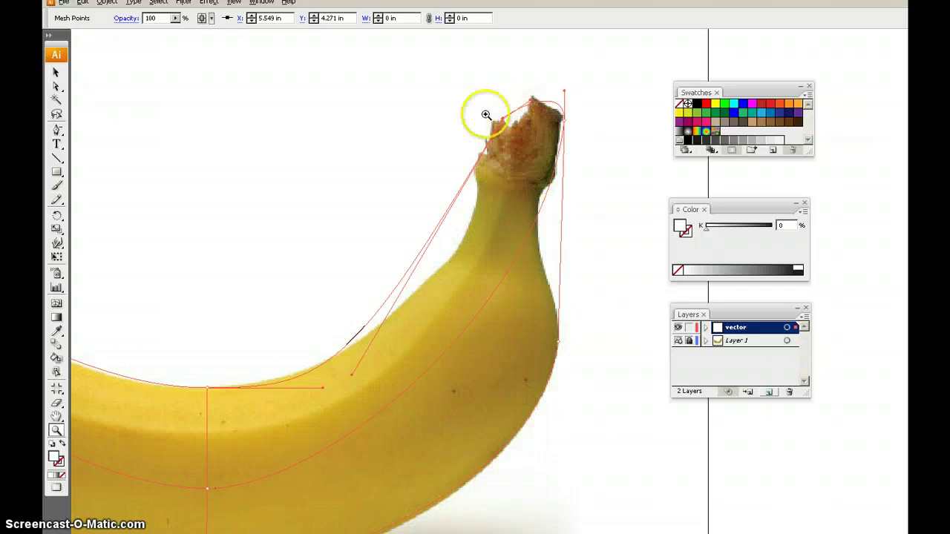
pyautogui.moveTo(492, 218); pyautogui.dragTo(529, 171)
pyautogui.moveTo(567, 99); pyautogui.dragTo(603, 74)
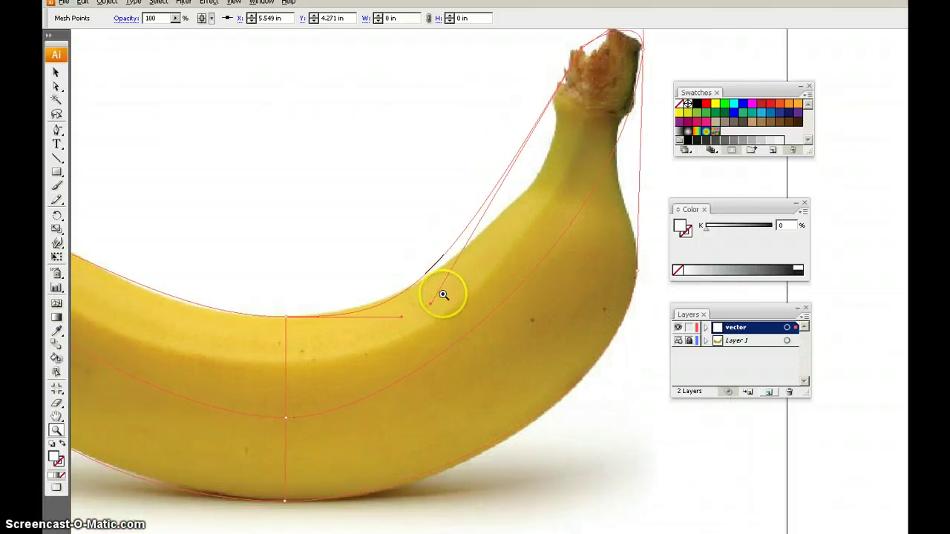
pyautogui.moveTo(431, 305); pyautogui.dragTo(560, 208)
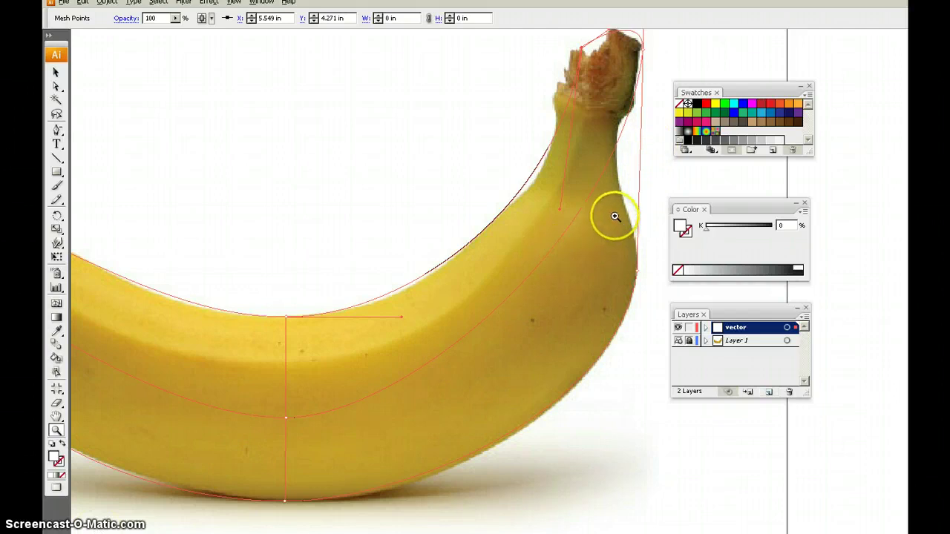
# Add a mesh row just below the banana's inner edge and fit the top row's stem-end point and handle to the stem's left corner
pyautogui.moveTo(617, 138); pyautogui.dragTo(610, 208)
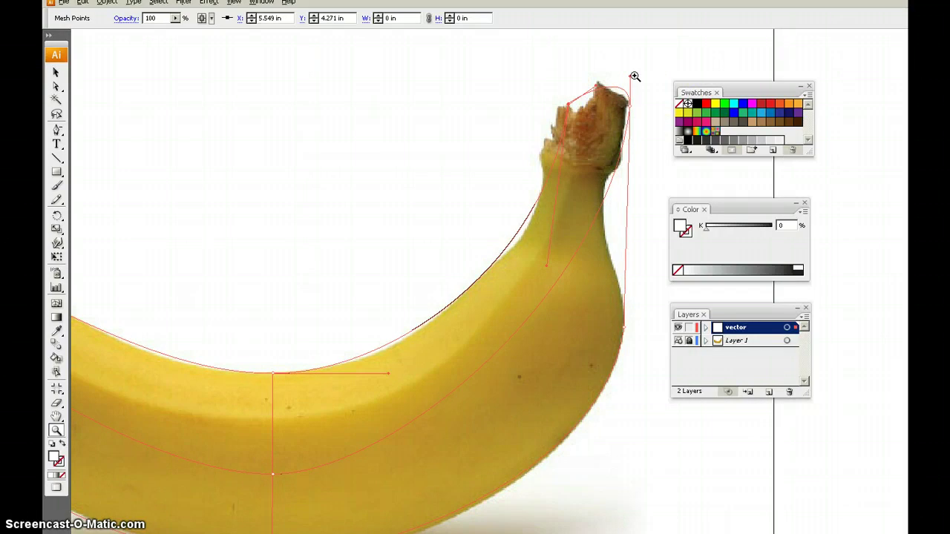
pyautogui.scroll(-2, 585, 141)
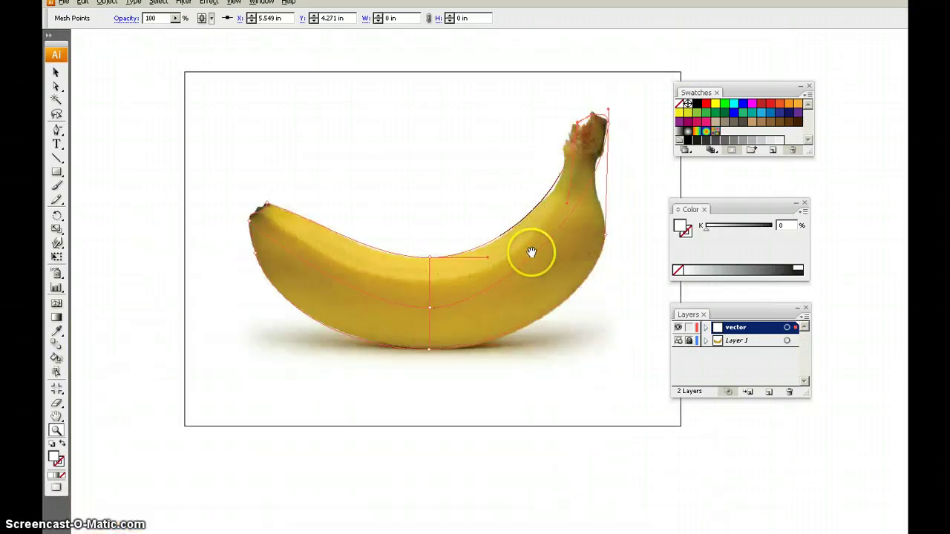
pyautogui.moveTo(536, 250); pyautogui.dragTo(482, 244)
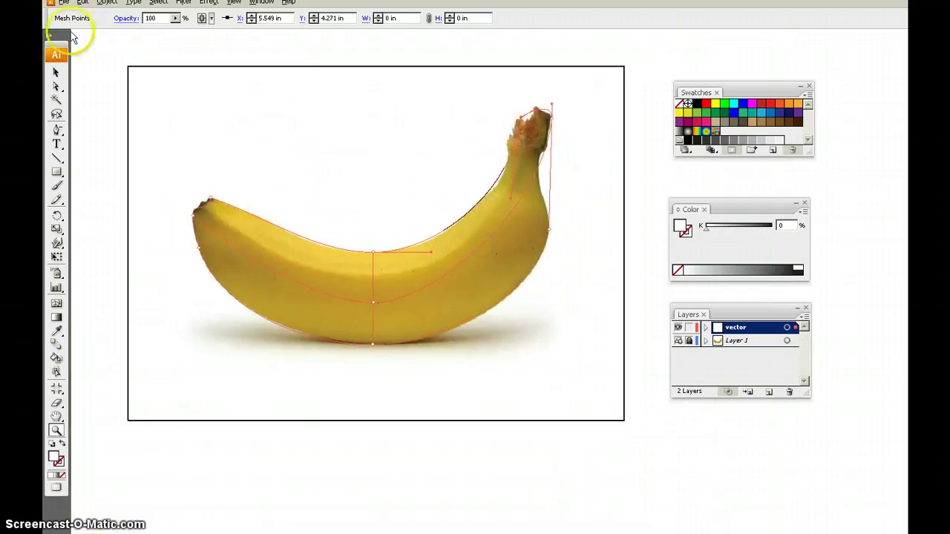
pyautogui.click(57, 303)
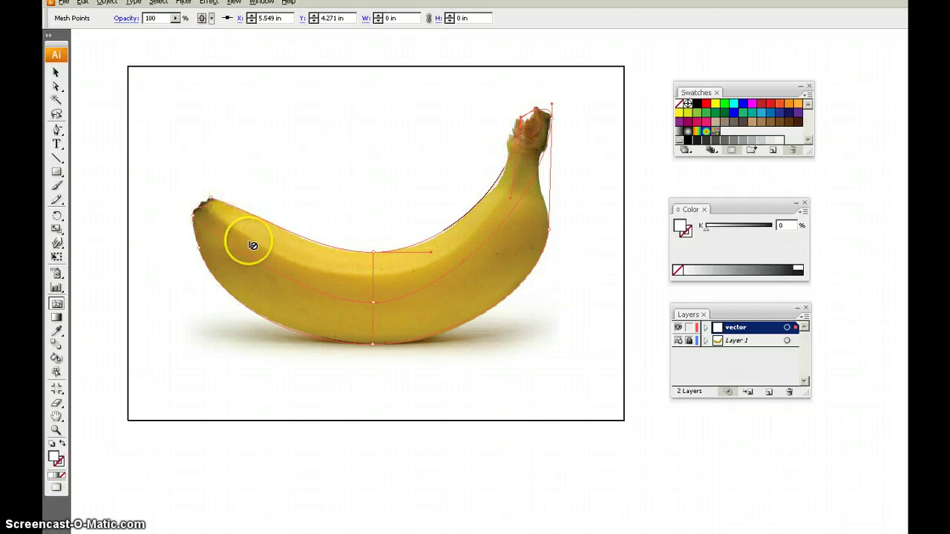
pyautogui.click(211, 207)
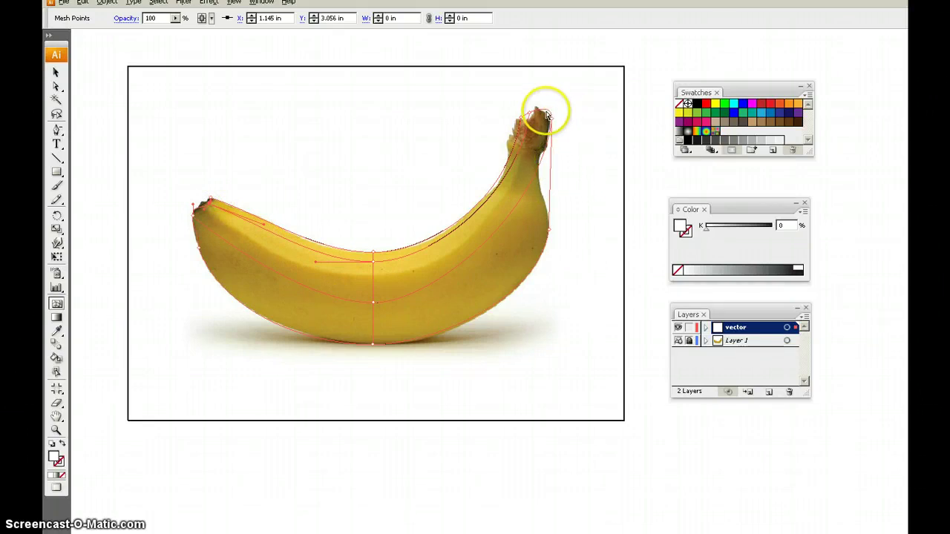
pyautogui.moveTo(529, 115); pyautogui.dragTo(513, 123)
pyautogui.moveTo(505, 202); pyautogui.dragTo(515, 203)
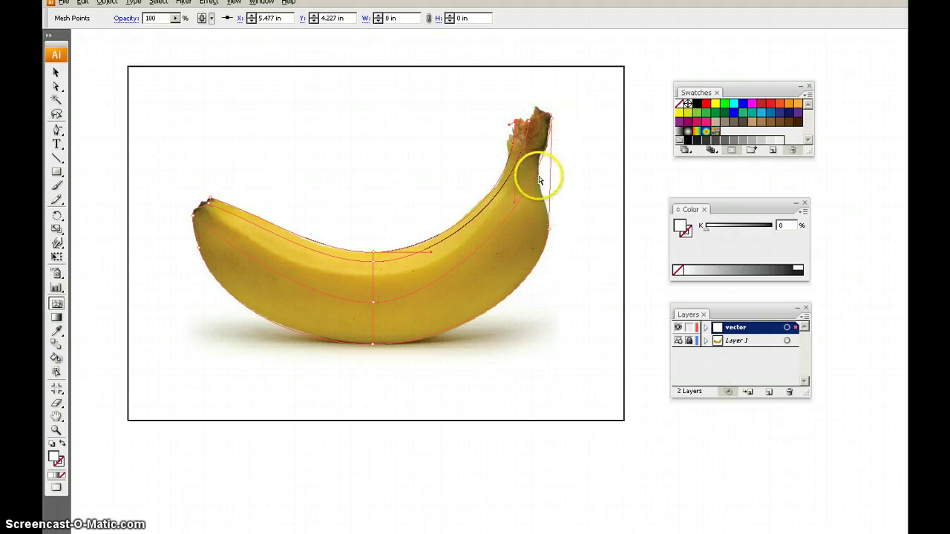
# Place the middle row's stem-end point on the stem's right corner and bend its handles along the outer side of the neck
pyautogui.press('z')
pyautogui.click(563, 171)
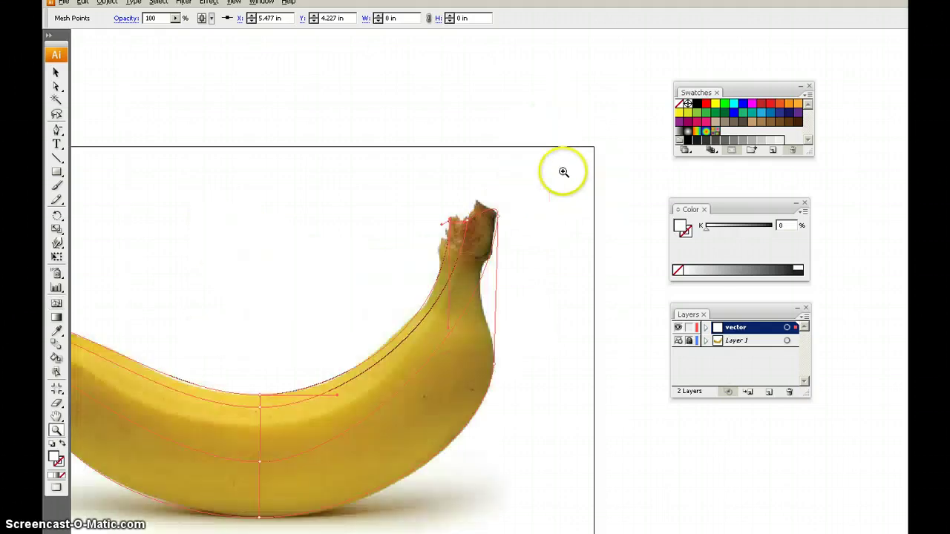
pyautogui.click(503, 303)
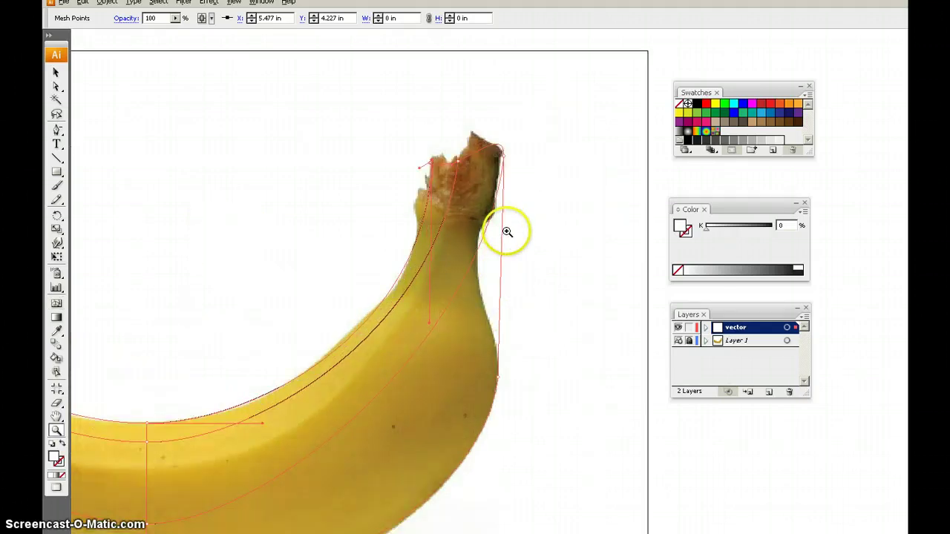
pyautogui.press('v')
pyautogui.press('space')
pyautogui.moveTo(465, 271); pyautogui.dragTo(528, 176)
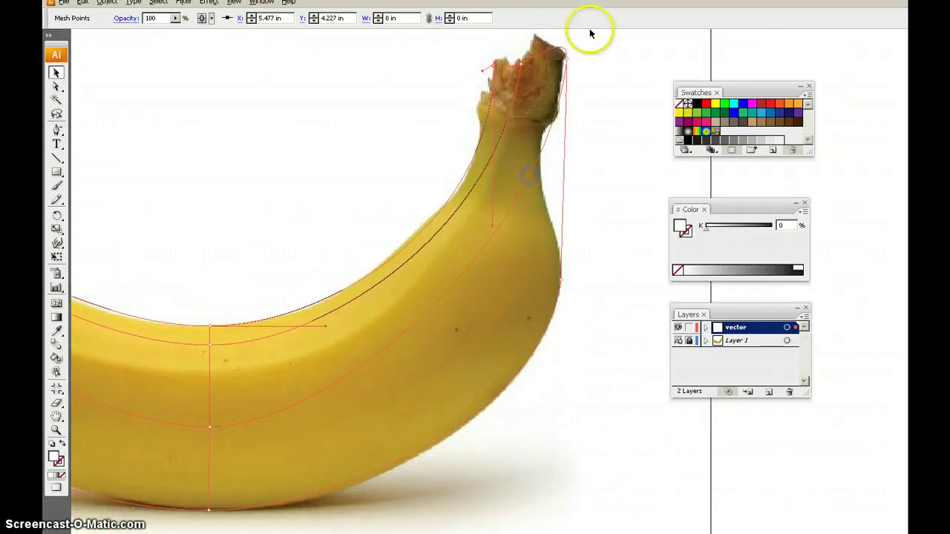
pyautogui.press('a')
pyautogui.moveTo(567, 58)
pyautogui.mouseDown()
pyautogui.moveTo(561, 77)
pyautogui.moveTo(563, 61)
pyautogui.mouseUp()
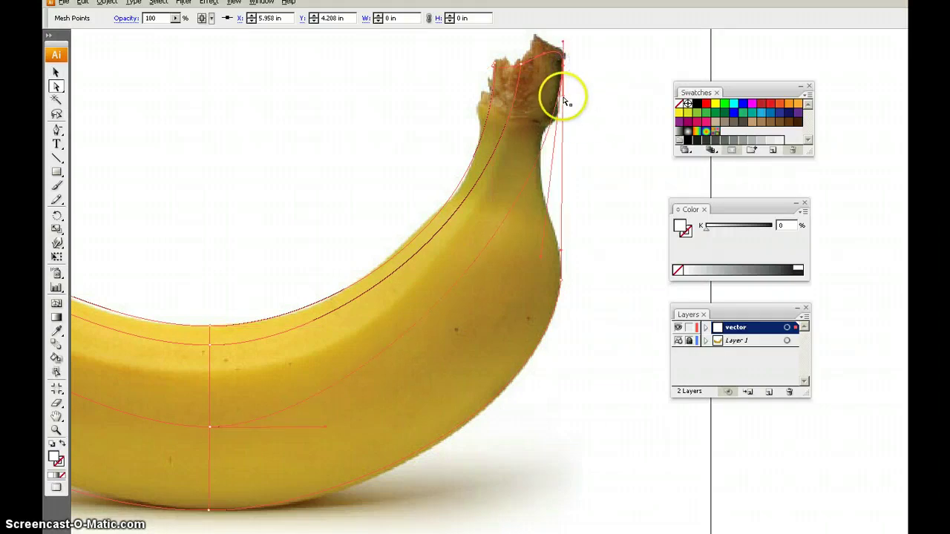
pyautogui.moveTo(564, 97); pyautogui.dragTo(516, 180)
pyautogui.moveTo(572, 43); pyautogui.dragTo(574, 50)
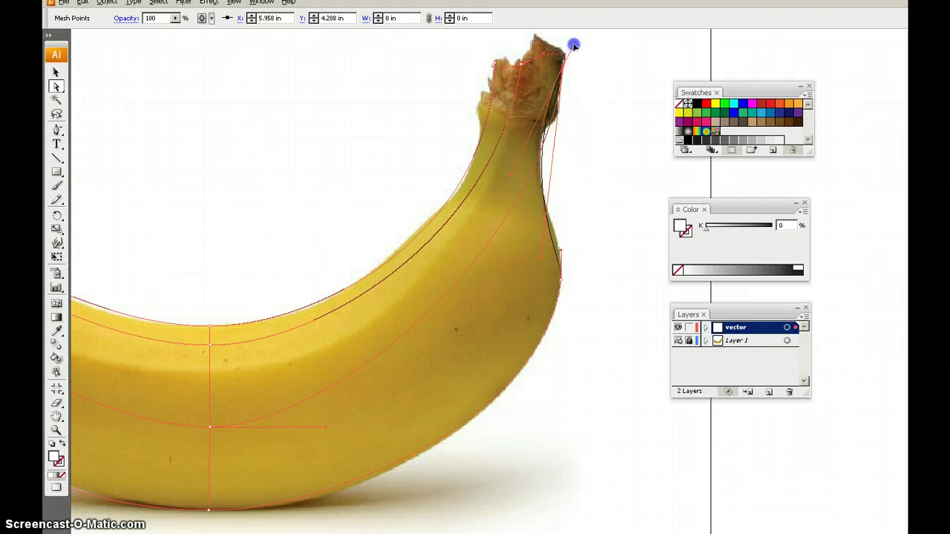
# Check the whole mesh's fit against the banana photo, both as a filled preview and as outlines
pyautogui.press('space')
pyautogui.moveTo(454, 231); pyautogui.dragTo(522, 210)
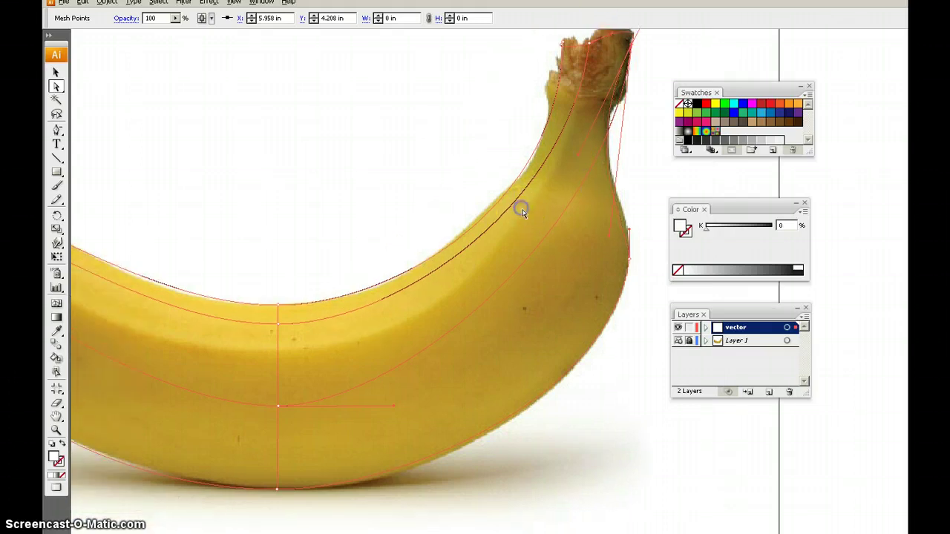
pyautogui.press('z')
pyautogui.click(514, 213)
pyautogui.press('super')
pyautogui.press('super')
pyautogui.keyDown('alt'); pyautogui.click(450, 243); pyautogui.keyUp('alt')
pyautogui.keyDown('alt'); pyautogui.click(467, 339); pyautogui.keyUp('alt')
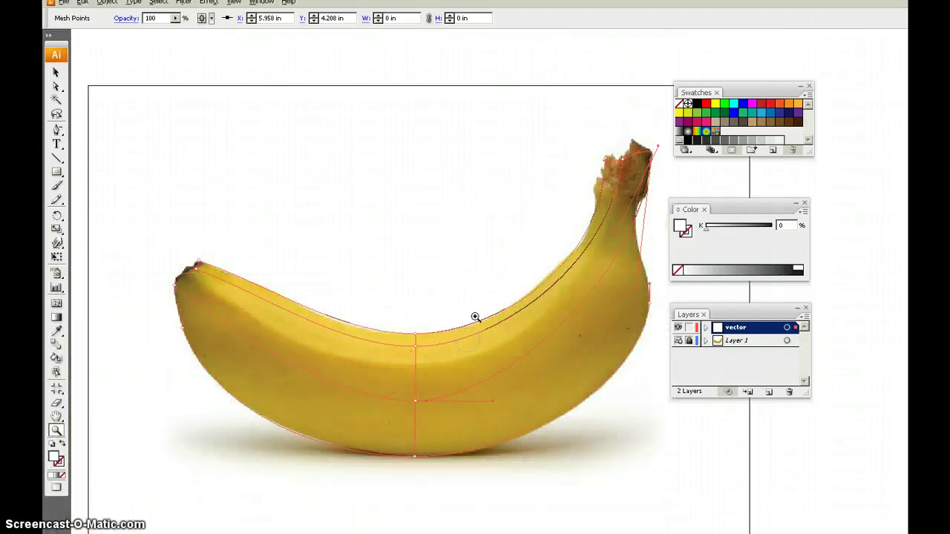
pyautogui.press('space')
pyautogui.moveTo(491, 326); pyautogui.dragTo(465, 257)
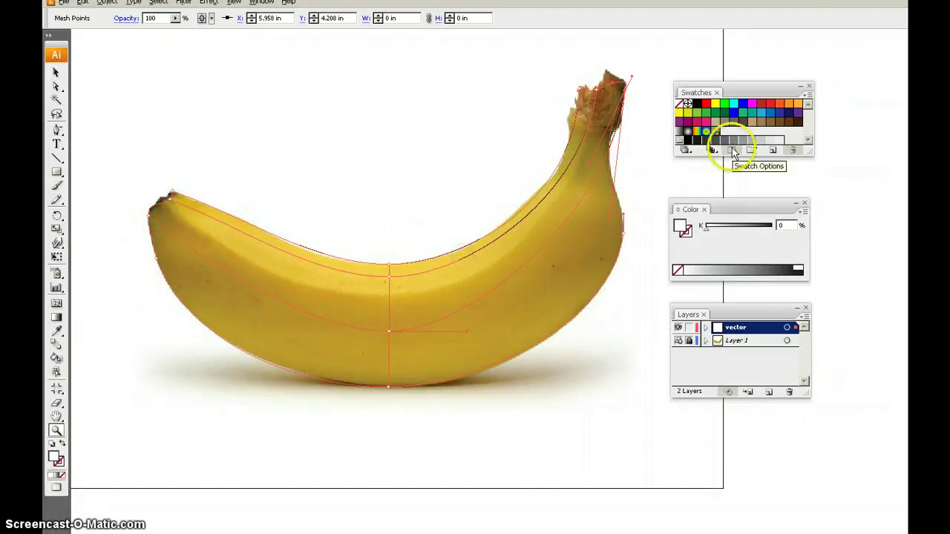
pyautogui.hotkey('ctrl', 'y')
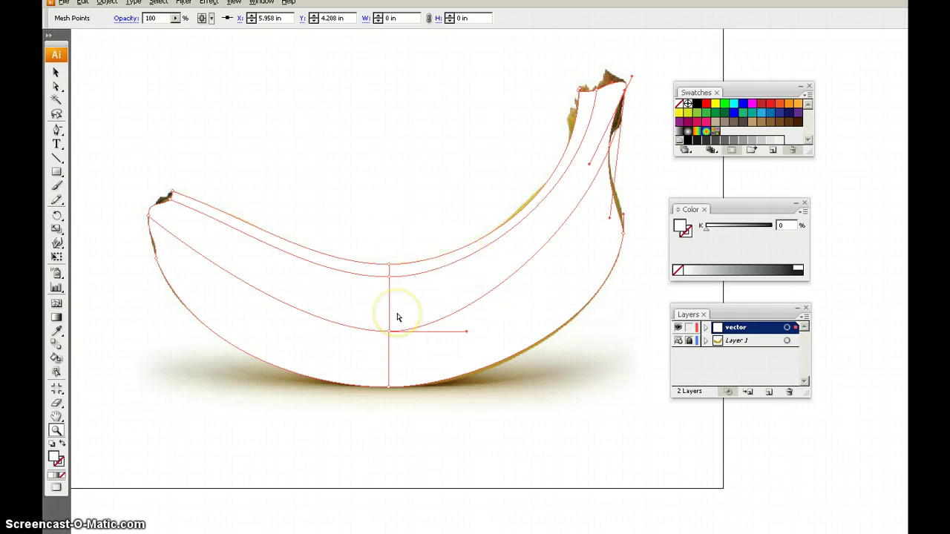
pyautogui.hotkey('ctrl', 'y')
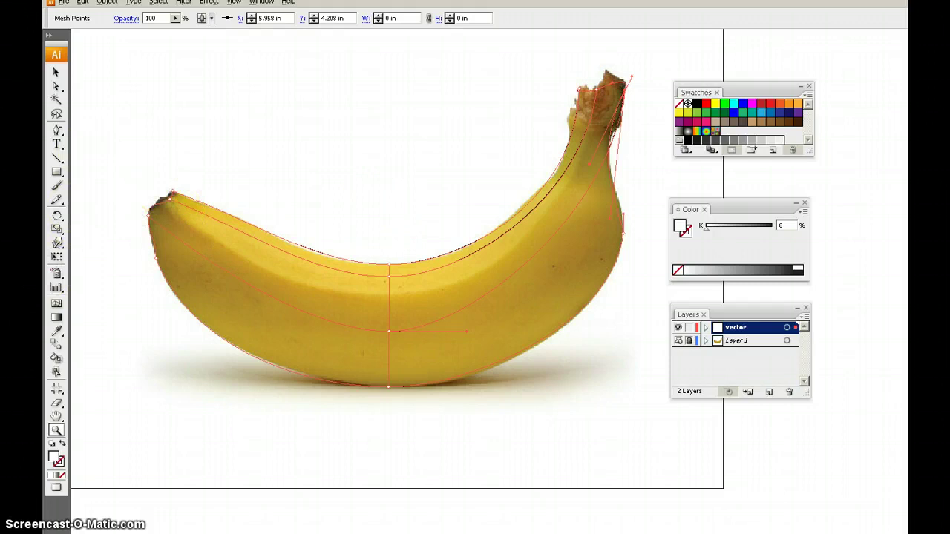
# Apply a golden yellow sampled beside the banana's centre to the selected stem-end mesh point with the Eyedropper, and check it in preview
pyautogui.click(61, 332)
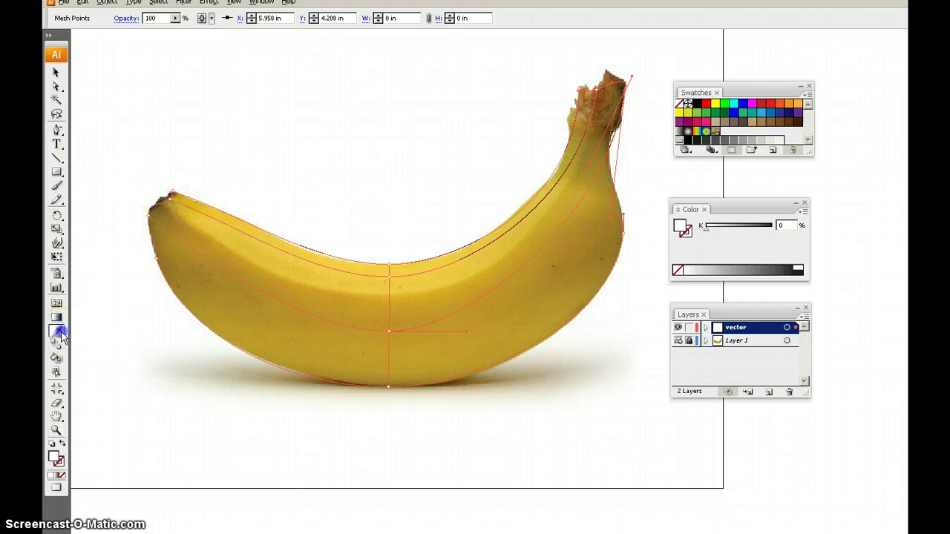
pyautogui.click(47, 35)
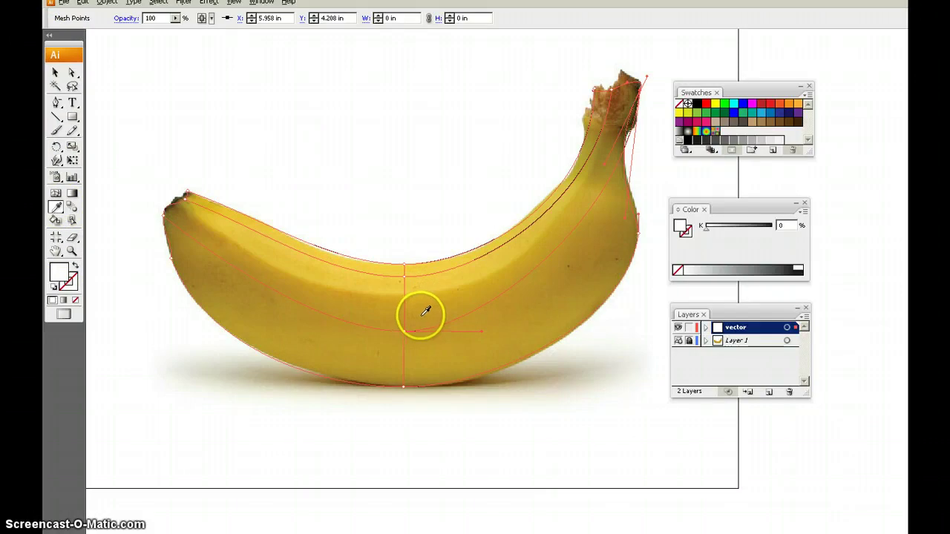
pyautogui.click(424, 313)
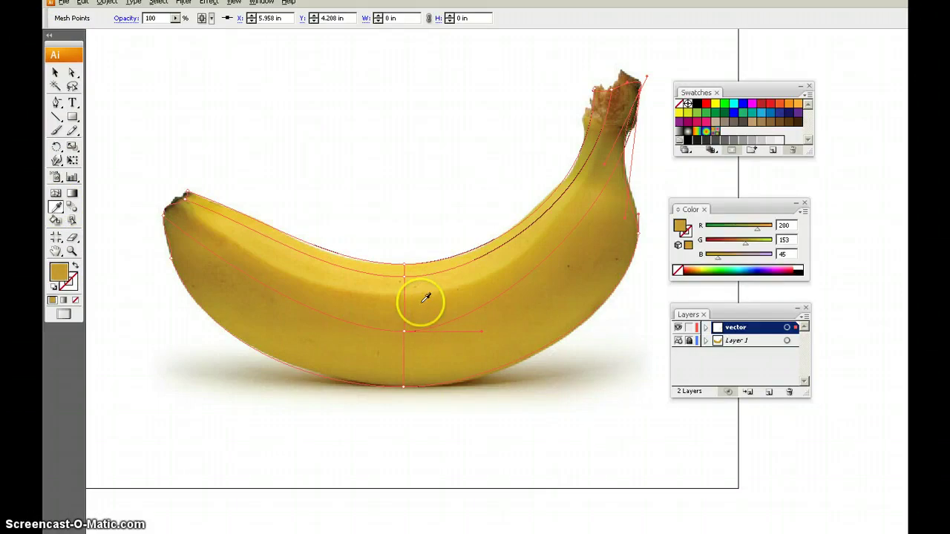
pyautogui.hotkey('ctrl', 'y')
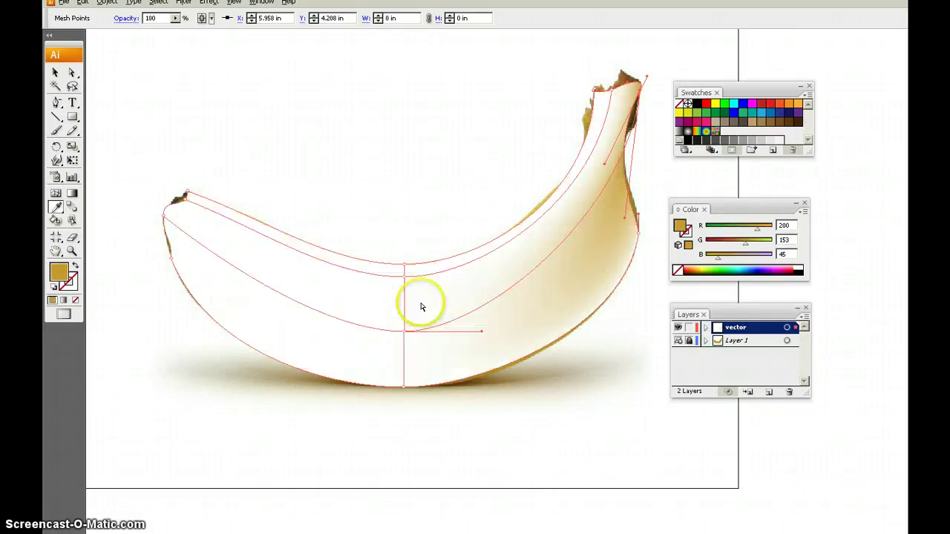
pyautogui.hotkey('ctrl', 'y')
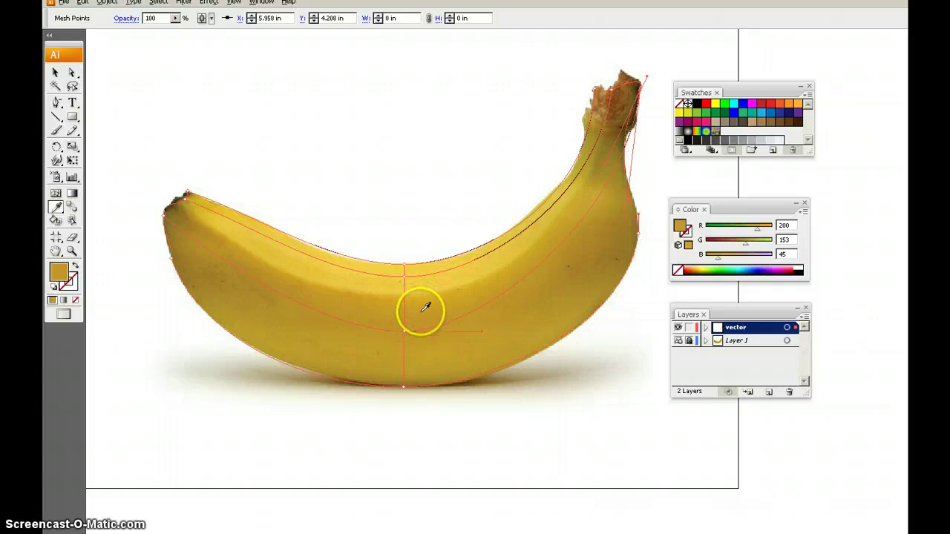
# Select the entire mesh, fill it with the banana's golden yellow (RGB 200, 154, 43) using the Eyedropper, and preview it deselected
pyautogui.keyDown('ctrl'); pyautogui.click(415, 196); pyautogui.keyUp('ctrl')
pyautogui.hotkey('ctrl', 'a')
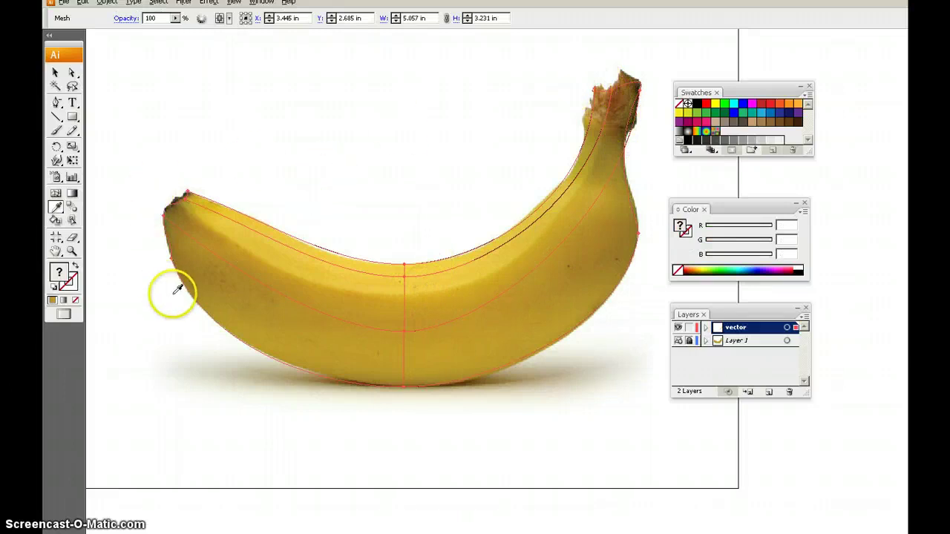
pyautogui.click(427, 312)
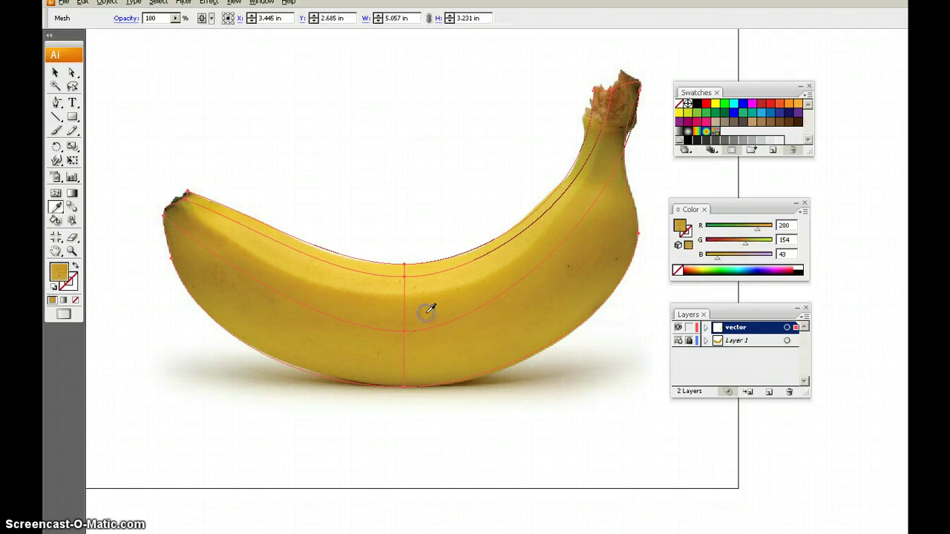
pyautogui.hotkey('ctrl', 'y')
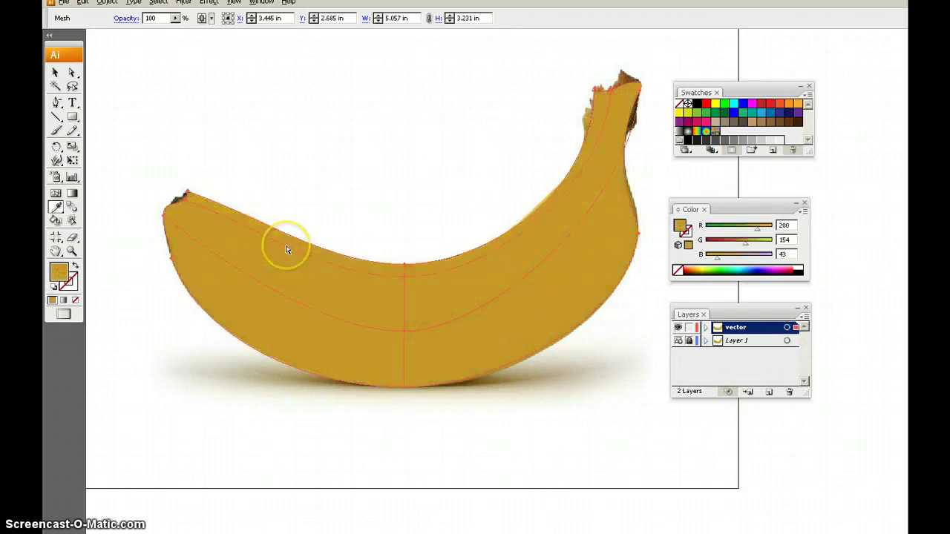
pyautogui.click(441, 205)
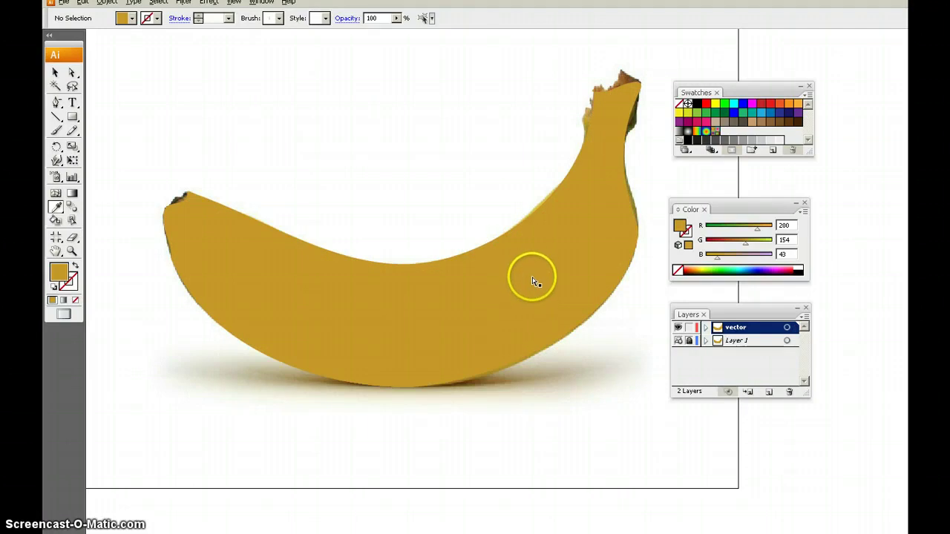
# Select the three mesh points along the banana's inner edge, colour them light yellow (RGB 247, 207, 75) sampled from the photo, and preview the result deselected
pyautogui.click(533, 279)
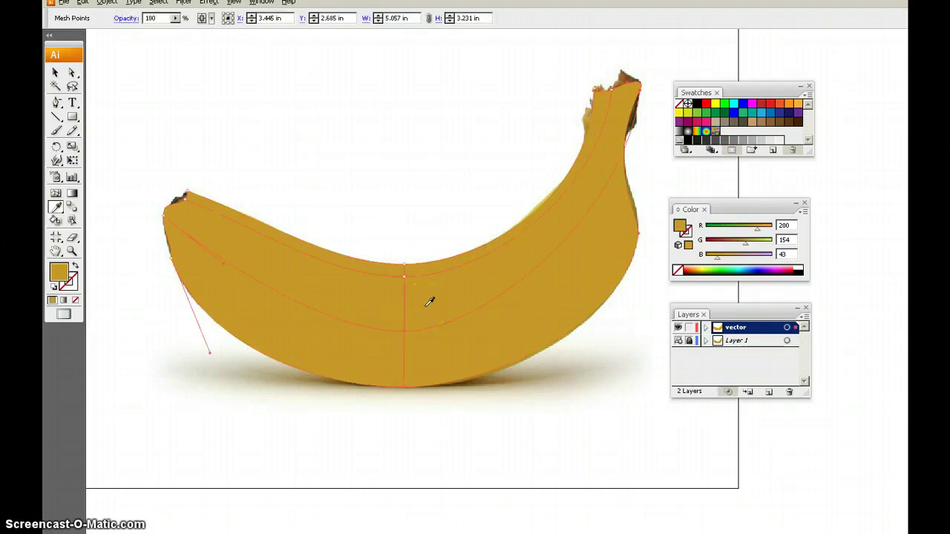
pyautogui.hotkey('ctrl', 'y')
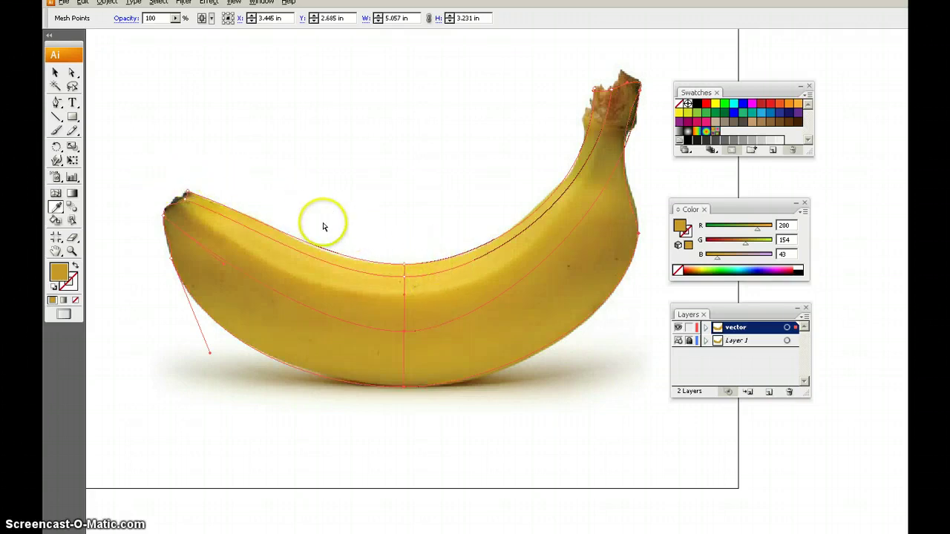
pyautogui.keyDown('ctrl'); pyautogui.click(190, 192); pyautogui.keyUp('ctrl')
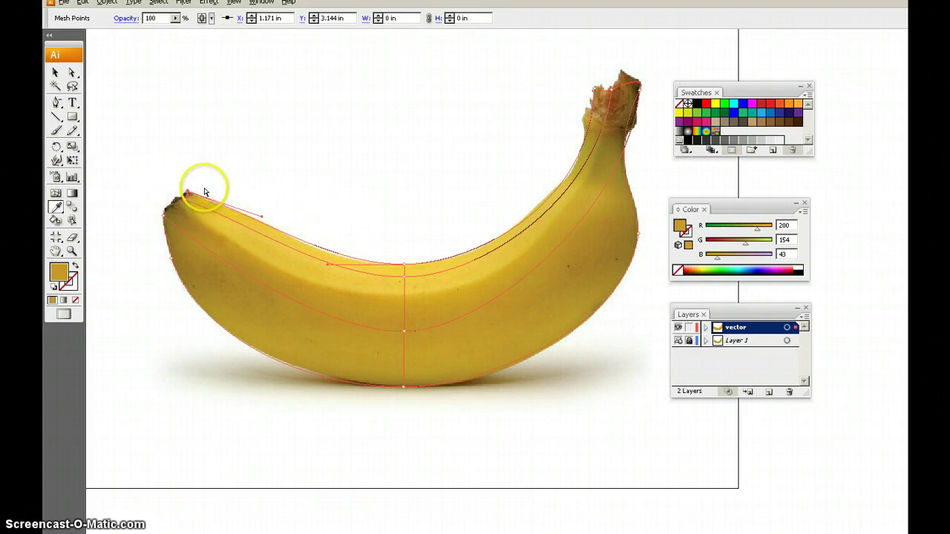
pyautogui.keyDown('ctrl'); pyautogui.click(405, 265); pyautogui.keyUp('ctrl')
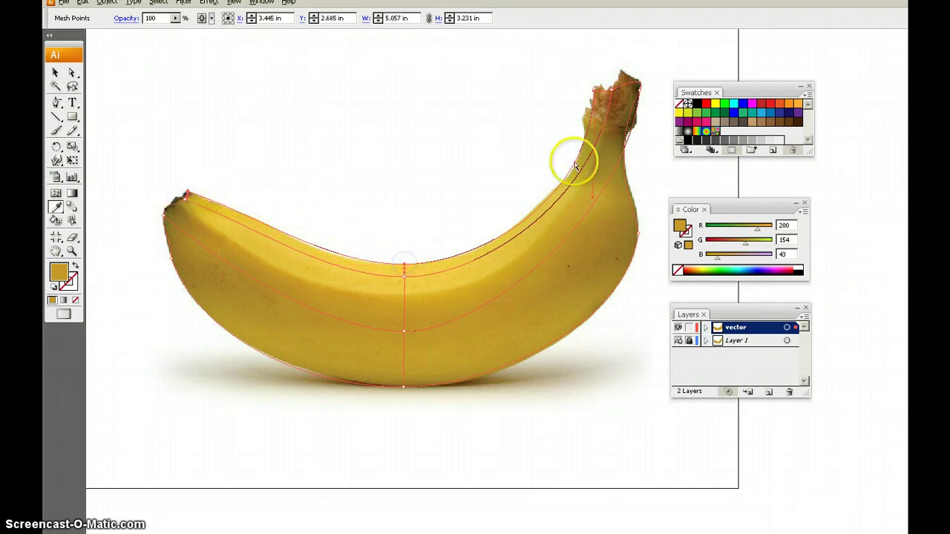
pyautogui.keyDown('ctrl'); pyautogui.keyDown('shift'); pyautogui.click(596, 92); pyautogui.keyUp('shift'); pyautogui.keyUp('ctrl')
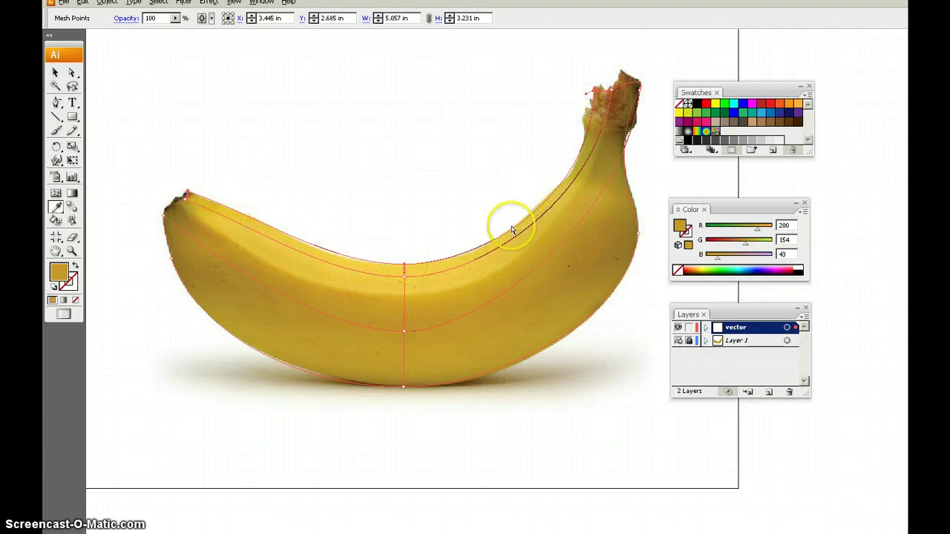
pyautogui.click(417, 272)
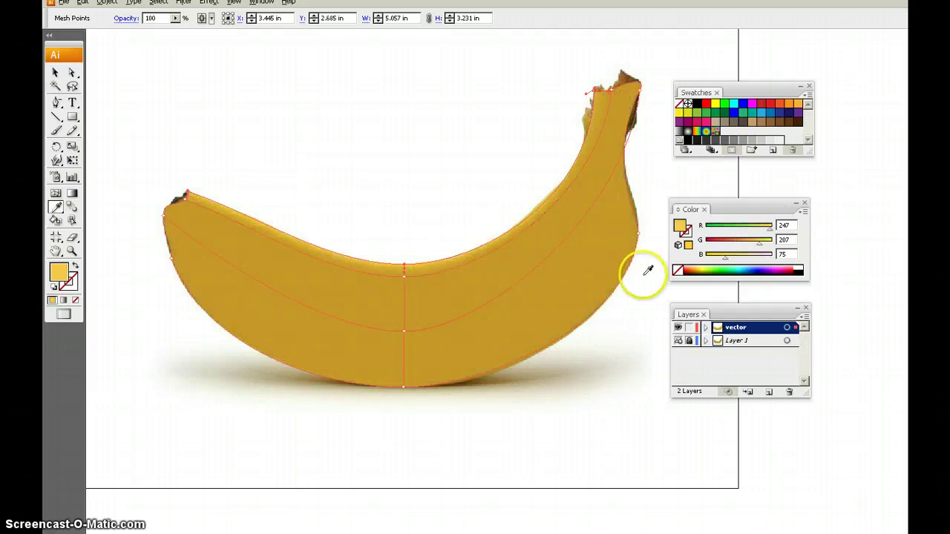
pyautogui.click(604, 389)
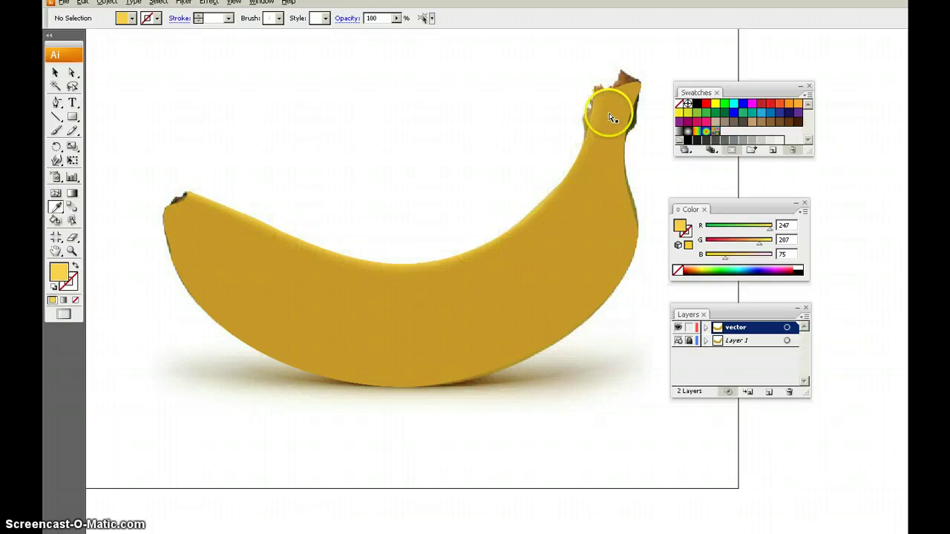
# Colour the three points of the second mesh row from the inner edge with yellow (RGB 242, 204, 71) sampled from the photo, and preview it
pyautogui.keyDown('ctrl'); pyautogui.click(508, 290); pyautogui.keyUp('ctrl')
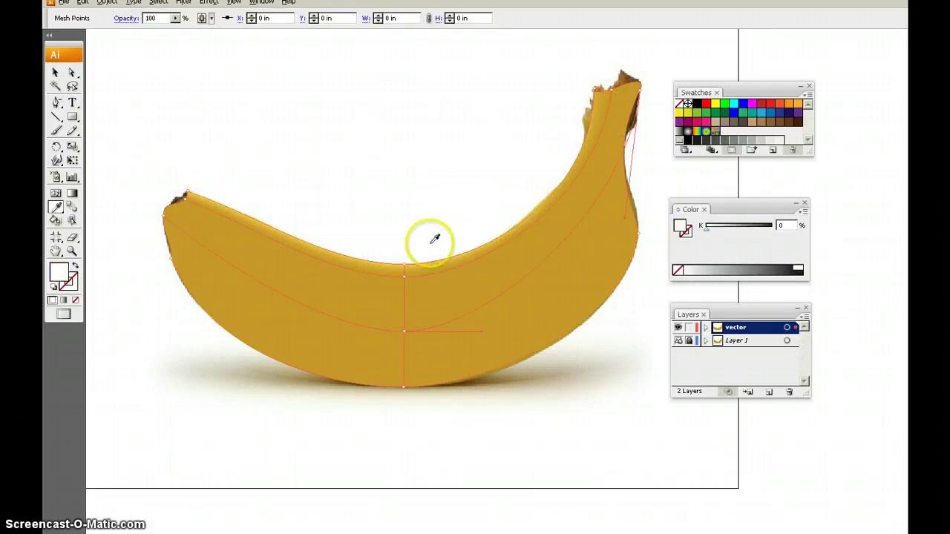
pyautogui.hotkey('ctrl', 'y')
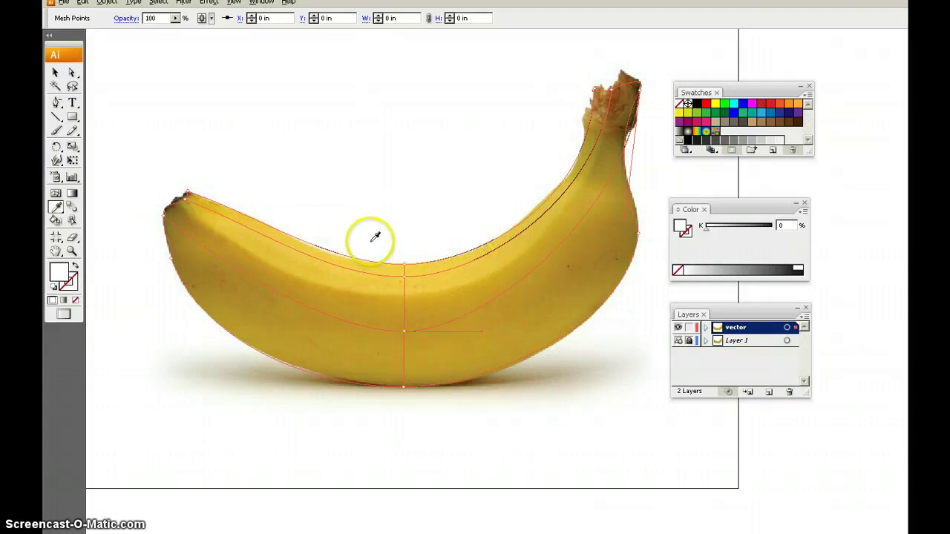
pyautogui.keyDown('ctrl'); pyautogui.click(184, 202); pyautogui.keyUp('ctrl')
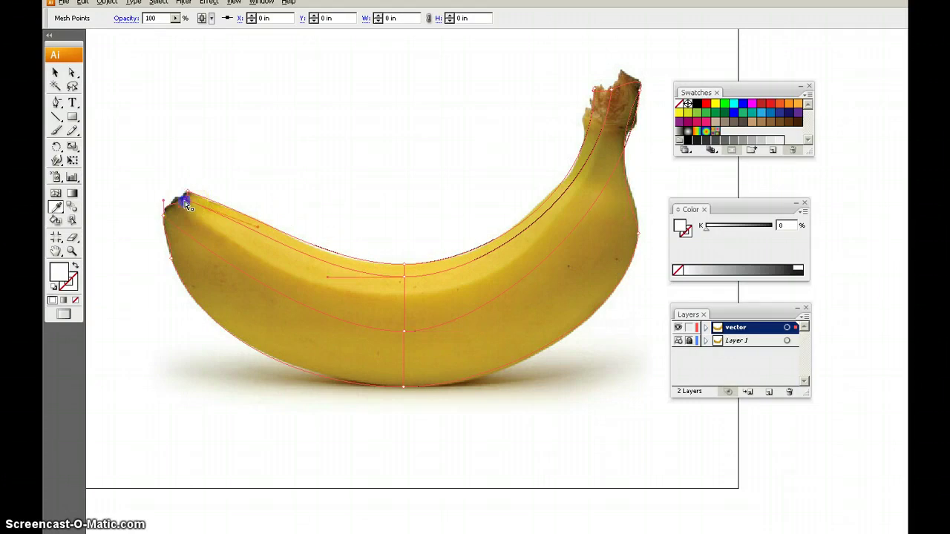
pyautogui.keyDown('ctrl'); pyautogui.click(404, 278); pyautogui.keyUp('ctrl')
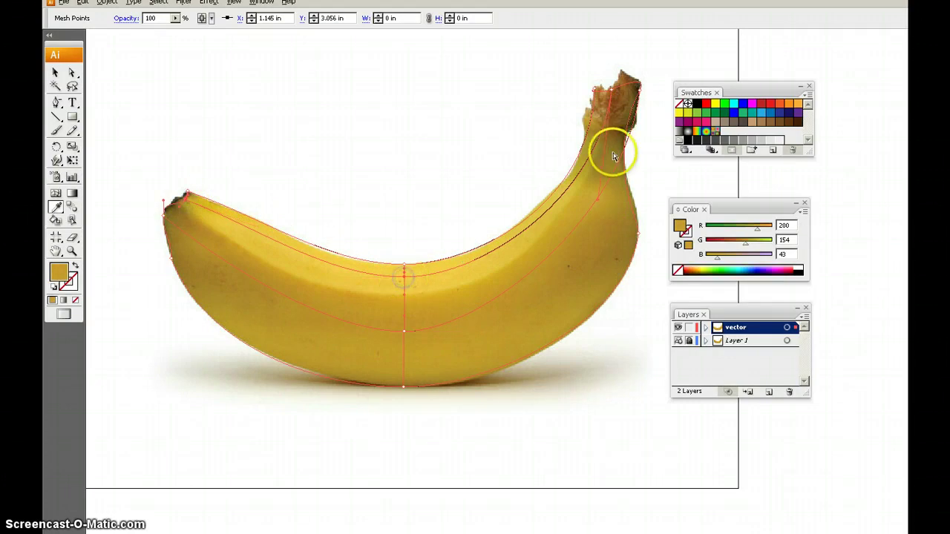
pyautogui.keyDown('ctrl'); pyautogui.click(613, 92); pyautogui.keyUp('ctrl')
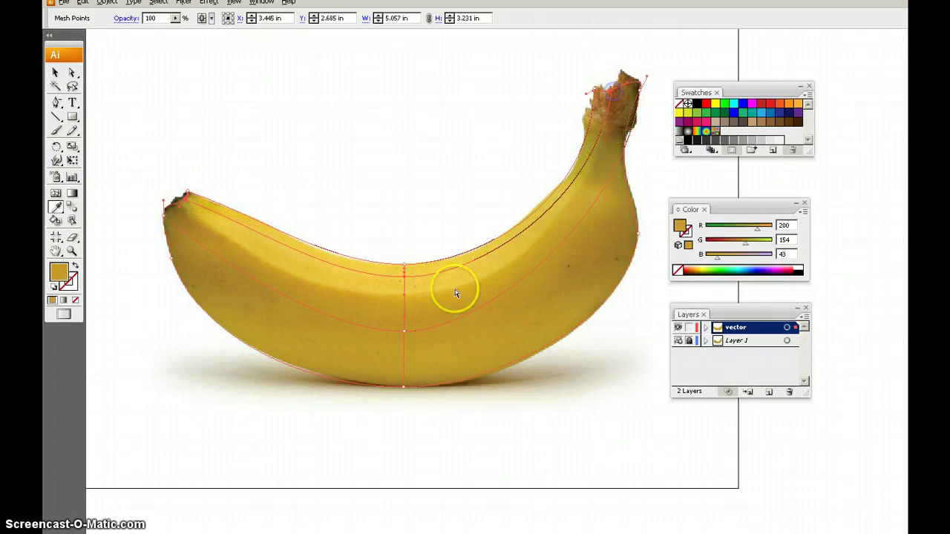
pyautogui.click(415, 280)
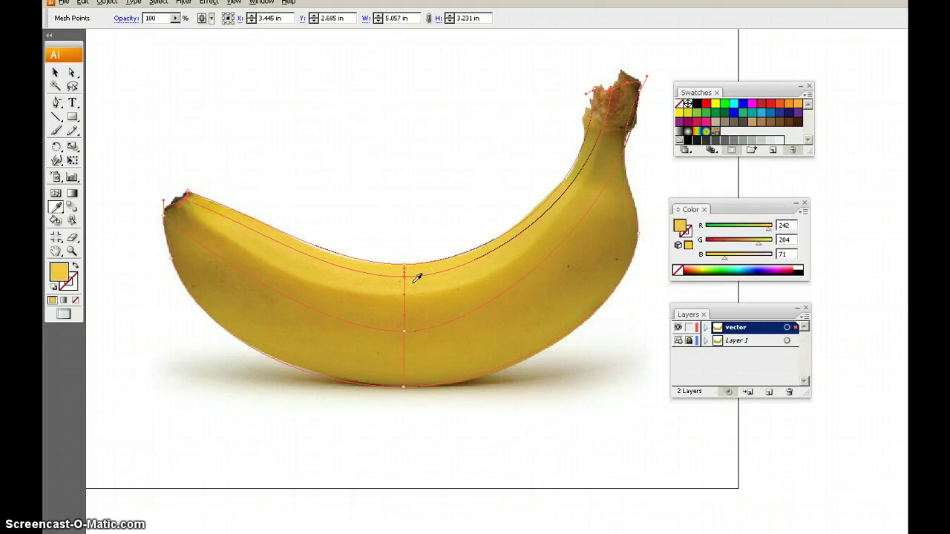
pyautogui.hotkey('ctrl', 'y')
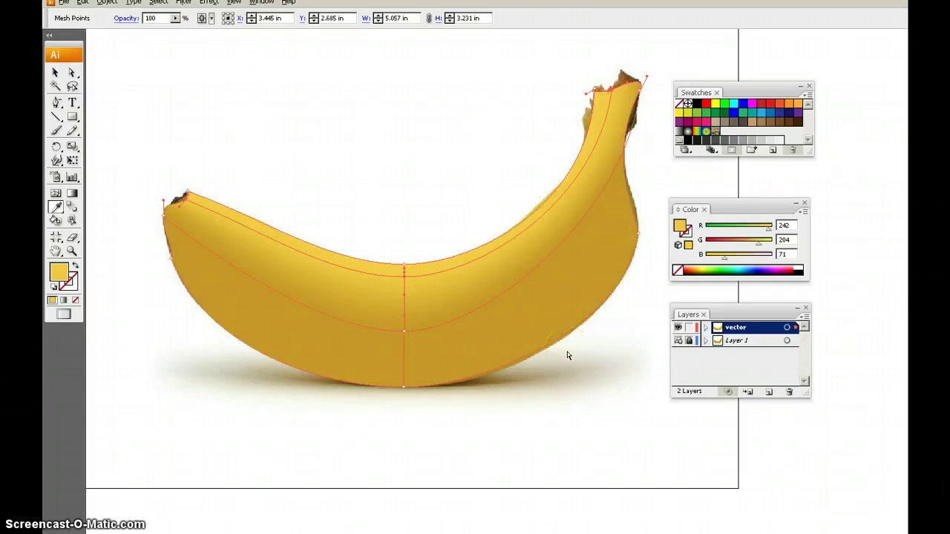
# Add a lengthwise mesh row between the second and middle rows with the Mesh tool, starting at the banana's dark tip
pyautogui.hotkey('ctrl', 'y')
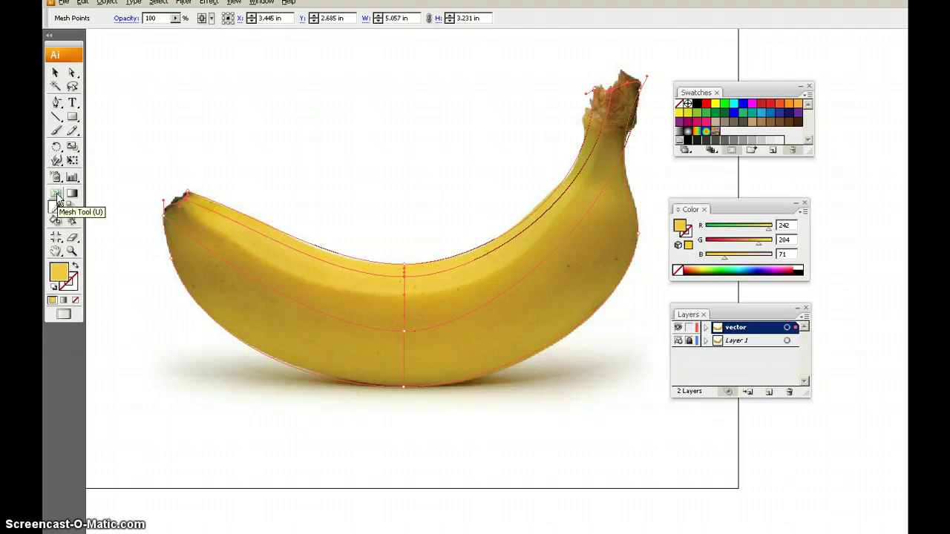
pyautogui.click(57, 194)
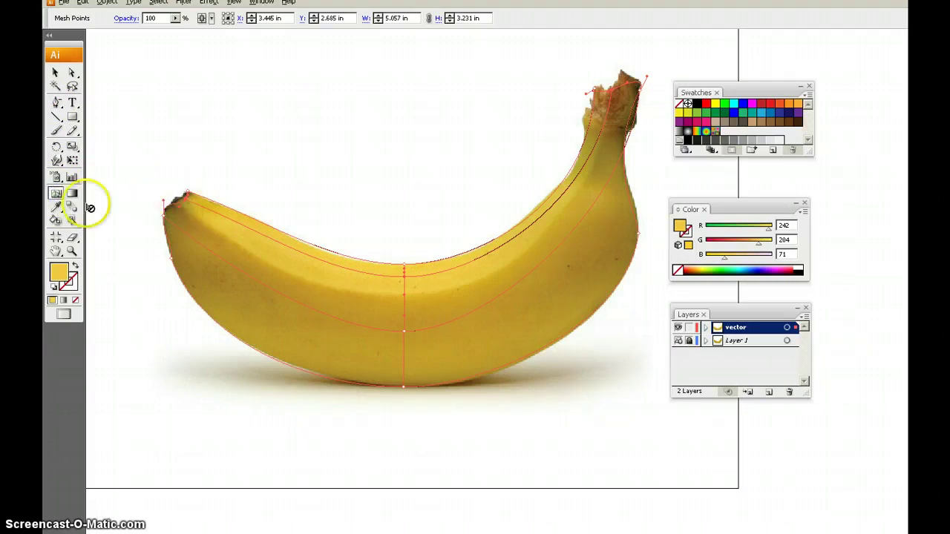
pyautogui.click(178, 207)
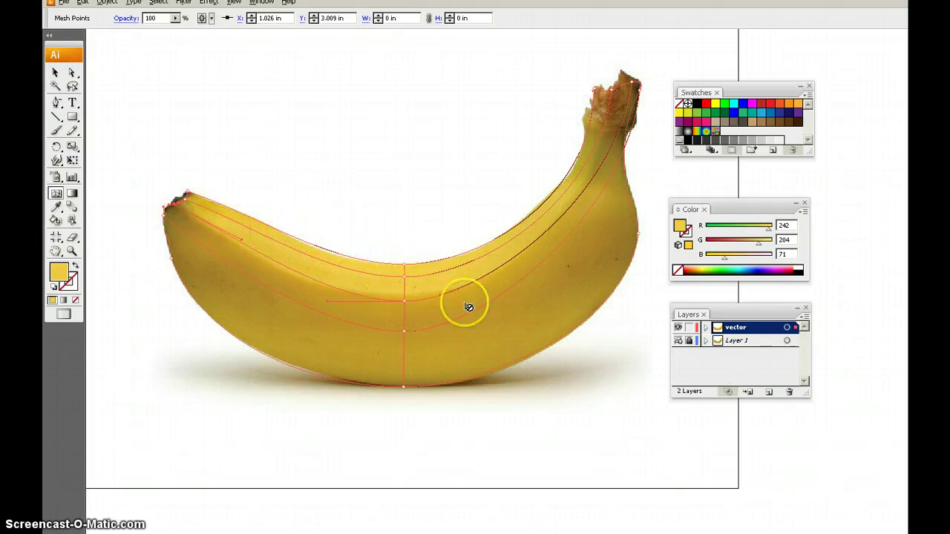
# Colour the new mesh row's three points with the darker gold (RGB 207, 160, 42) sampled from the photo, and preview it
pyautogui.click(404, 302)
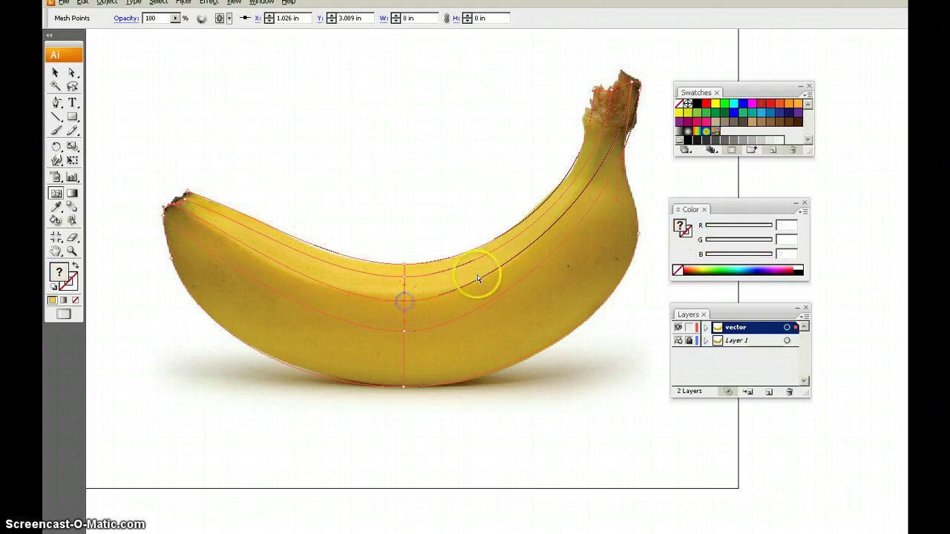
pyautogui.click(634, 84)
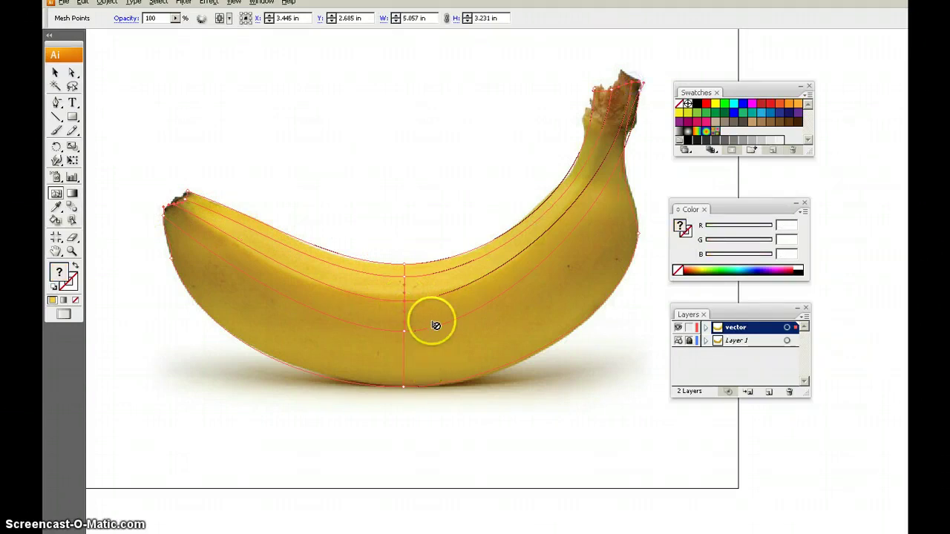
pyautogui.press('i')
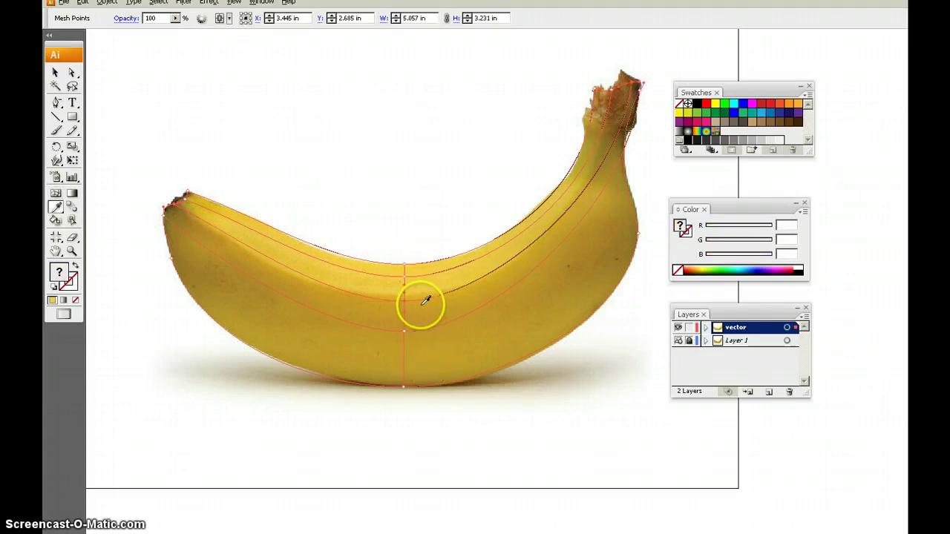
pyautogui.click(420, 304)
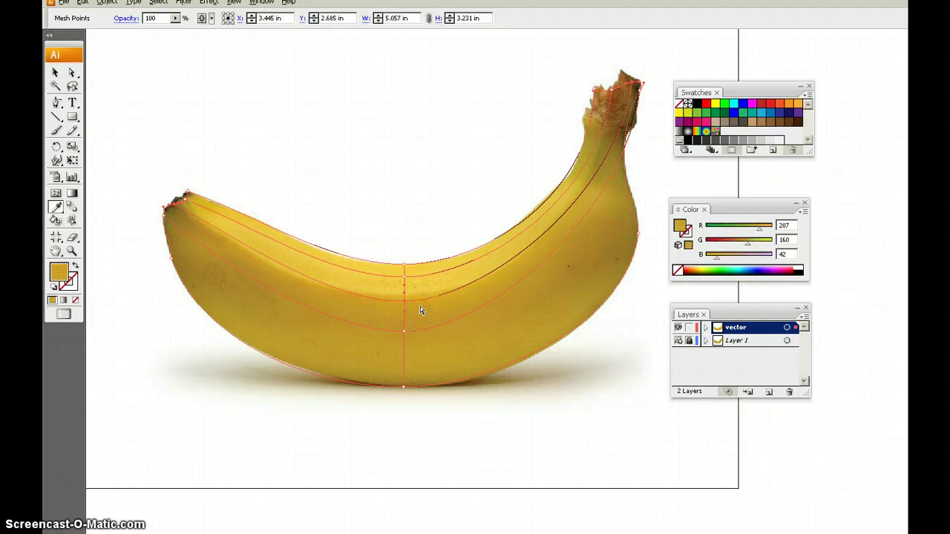
pyautogui.hotkey('ctrl', 'y')
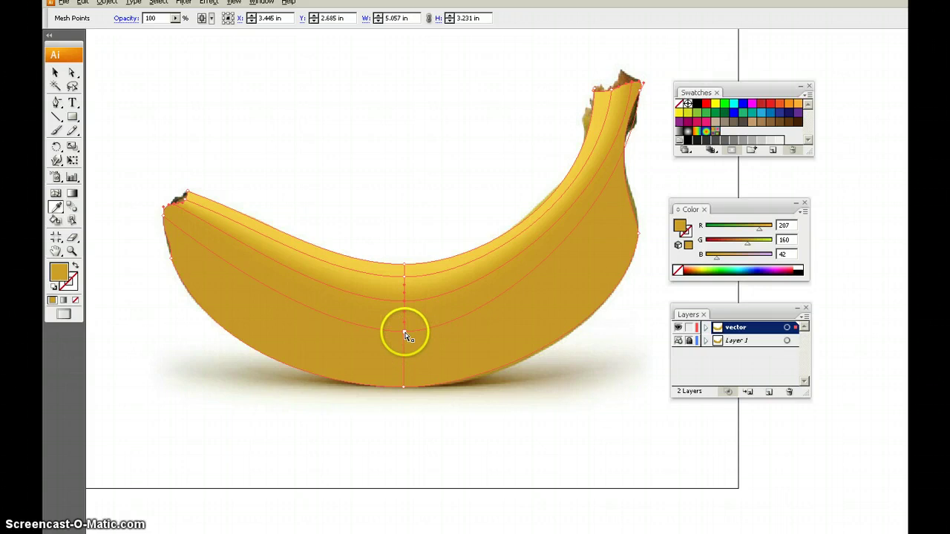
# Move the centre point of the row beneath the new one up close under it, and shift its tip-end point slightly upward
pyautogui.click(404, 334)
pyautogui.click(405, 310)
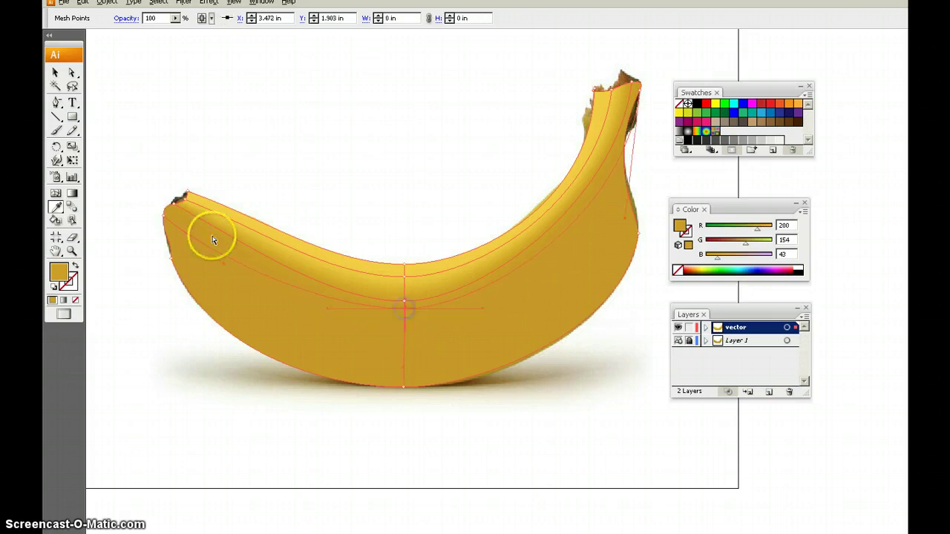
pyautogui.keyDown('ctrl'); pyautogui.click(165, 212); pyautogui.keyUp('ctrl')
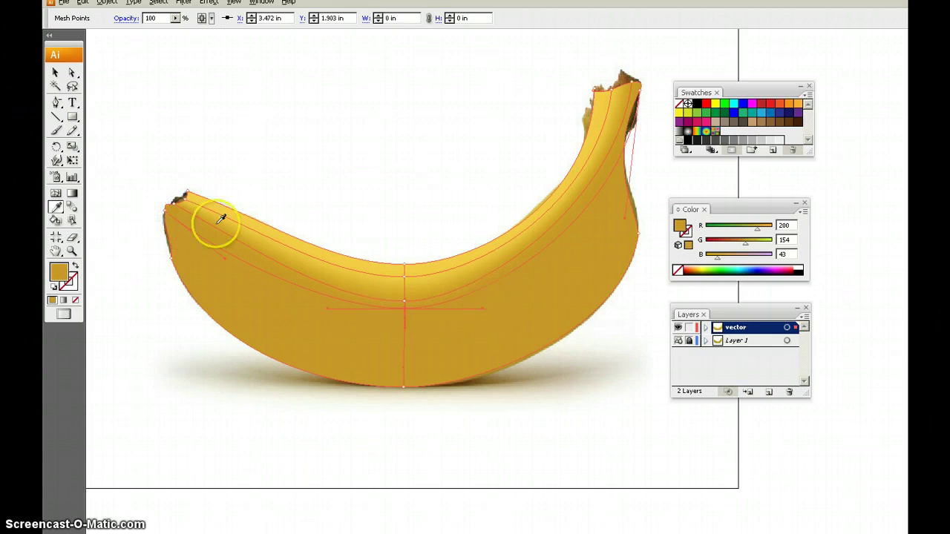
pyautogui.click(165, 213)
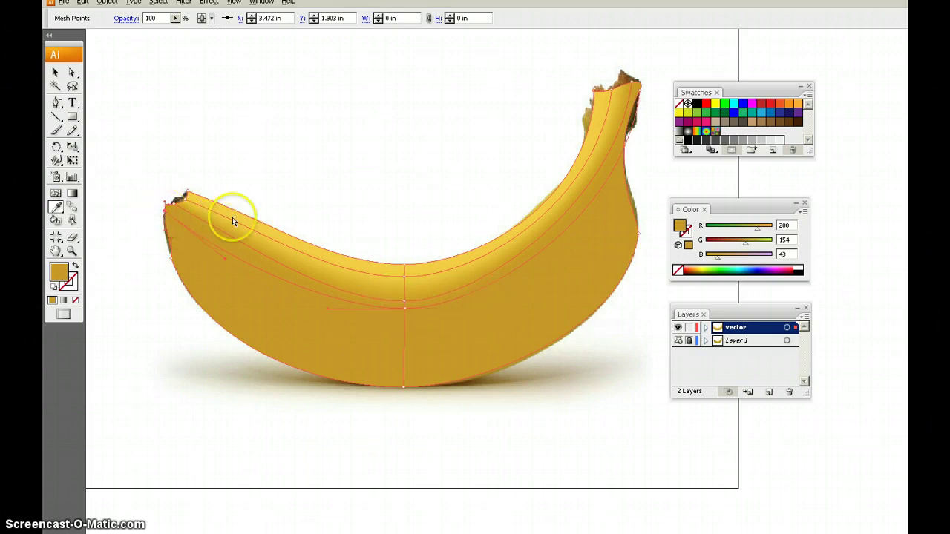
# Recolour the moved row and the bottom edge row with dark gold (RGB 194, 147, 41) sampled from the photo's body, and preview it
pyautogui.keyDown('ctrl'); pyautogui.keyDown('shift'); pyautogui.click(404, 309); pyautogui.keyUp('shift'); pyautogui.keyUp('ctrl')
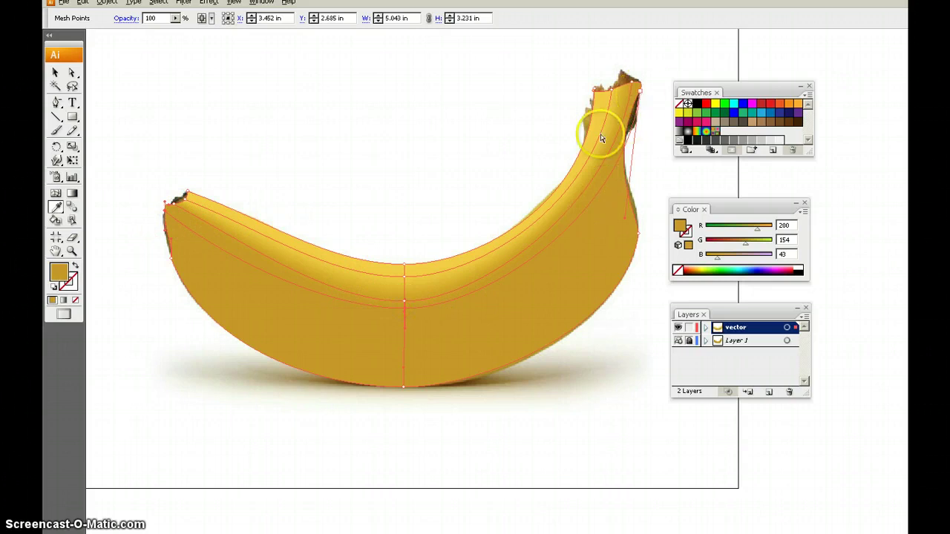
pyautogui.click(419, 293)
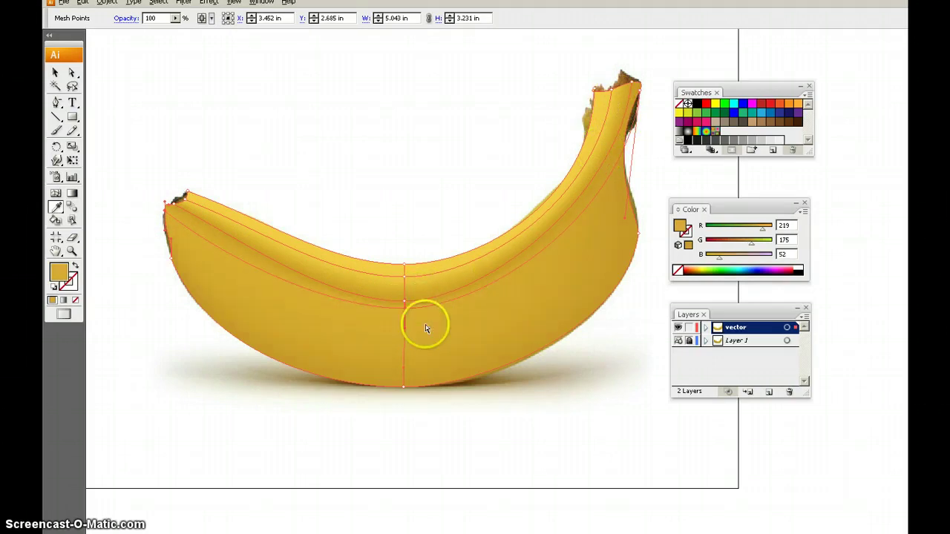
pyautogui.keyDown('ctrl'); pyautogui.click(425, 325); pyautogui.keyUp('ctrl')
pyautogui.hotkey('ctrl', 'y')
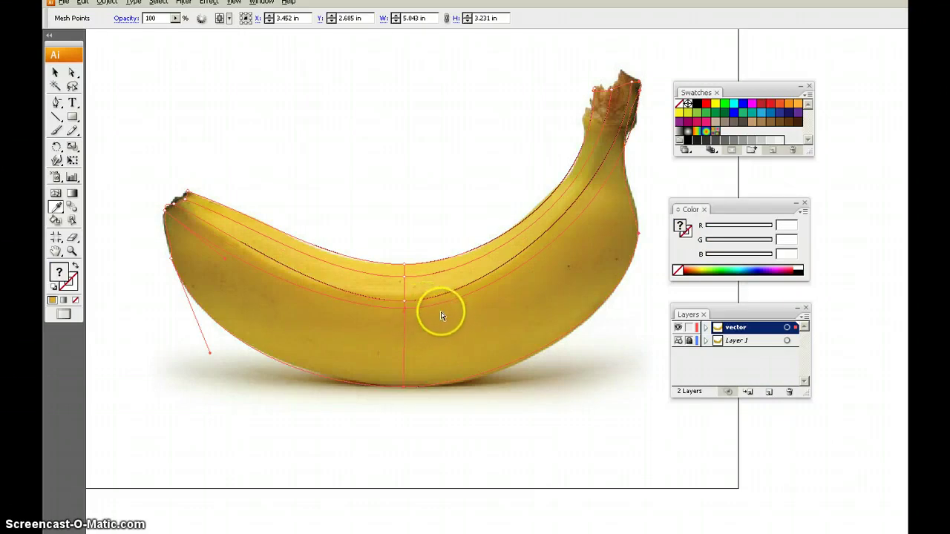
pyautogui.click(429, 315)
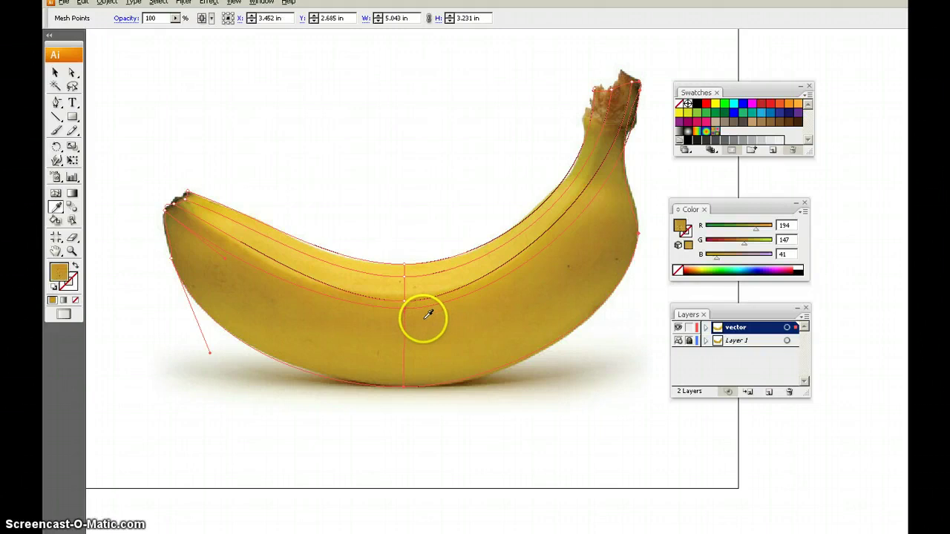
pyautogui.hotkey('ctrl', 'y')
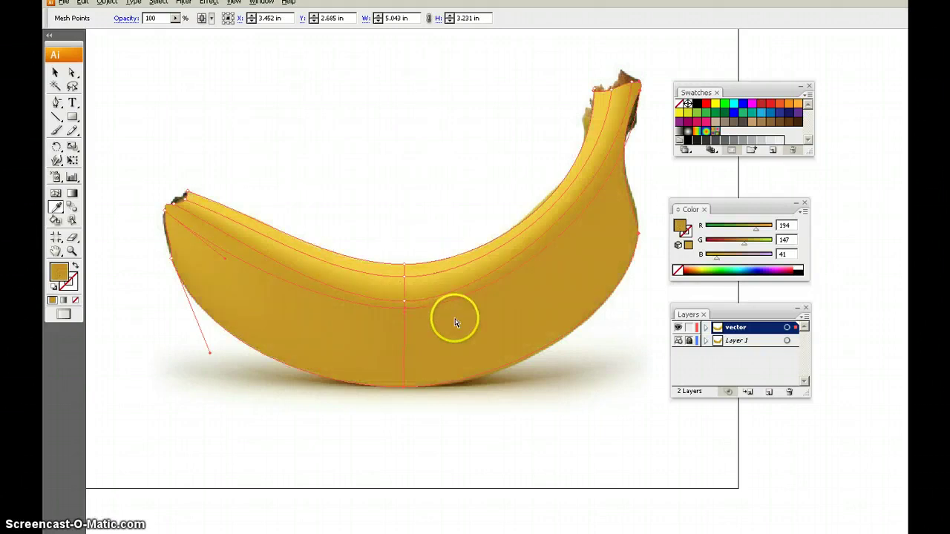
# Recolour the added third row's three mesh points with light yellow (RGB 247, 209, 82) sampled just above the ridge, and preview it deselected
pyautogui.keyDown('ctrl'); pyautogui.click(405, 303); pyautogui.keyUp('ctrl')
pyautogui.keyDown('ctrl'); pyautogui.click(175, 203); pyautogui.keyUp('ctrl')
pyautogui.keyDown('ctrl'); pyautogui.keyDown('shift'); pyautogui.click(405, 301); pyautogui.keyUp('shift'); pyautogui.keyUp('ctrl')
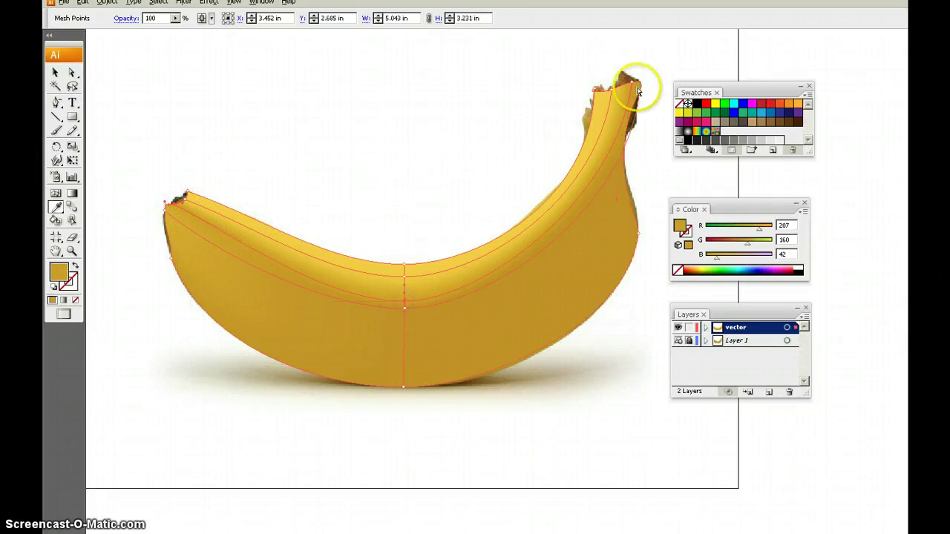
pyautogui.keyDown('ctrl'); pyautogui.keyDown('shift'); pyautogui.click(632, 83); pyautogui.keyUp('shift'); pyautogui.keyUp('ctrl')
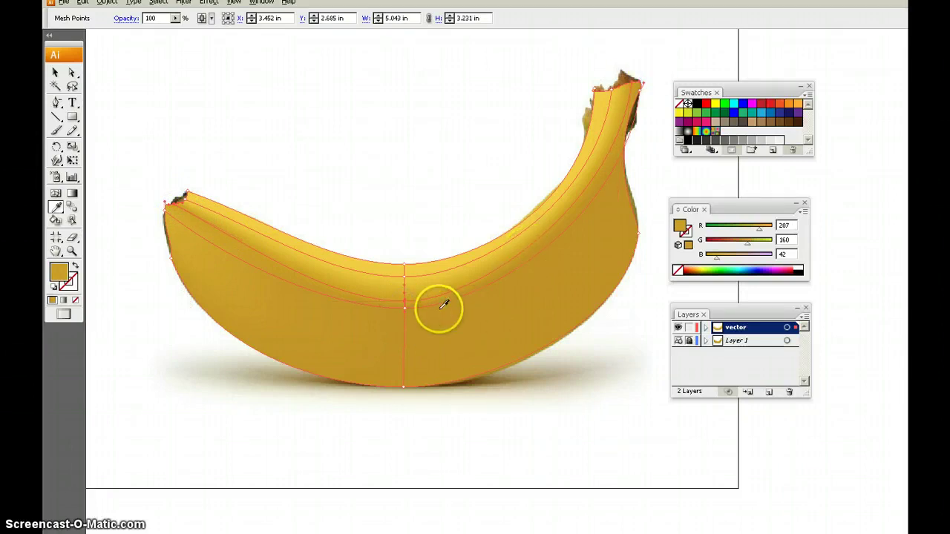
pyautogui.hotkey('ctrl', 'y')
pyautogui.click(424, 289)
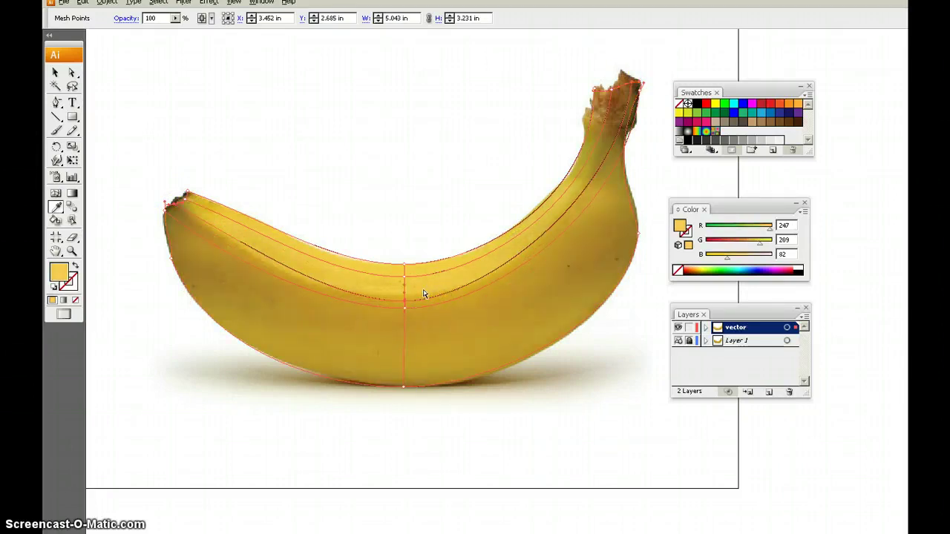
pyautogui.hotkey('ctrl', 'y')
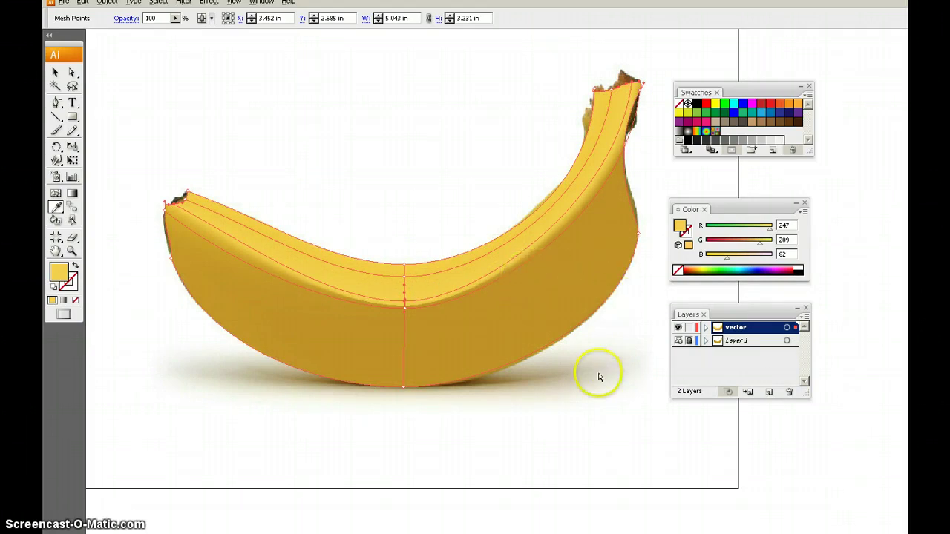
pyautogui.keyDown('ctrl'); pyautogui.click(599, 377); pyautogui.keyUp('ctrl')
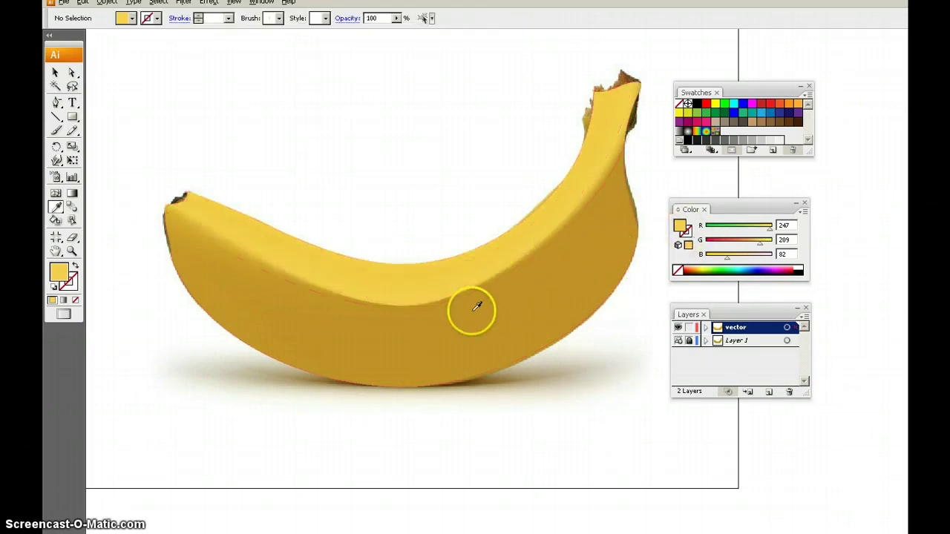
pyautogui.keyDown('ctrl'); pyautogui.click(436, 311); pyautogui.keyUp('ctrl')
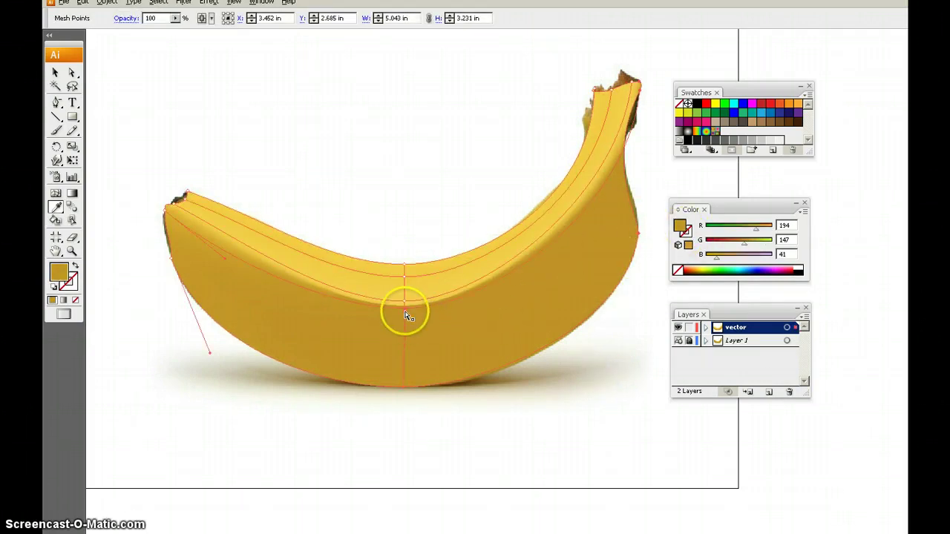
pyautogui.moveTo(405, 308); pyautogui.dragTo(405, 315)
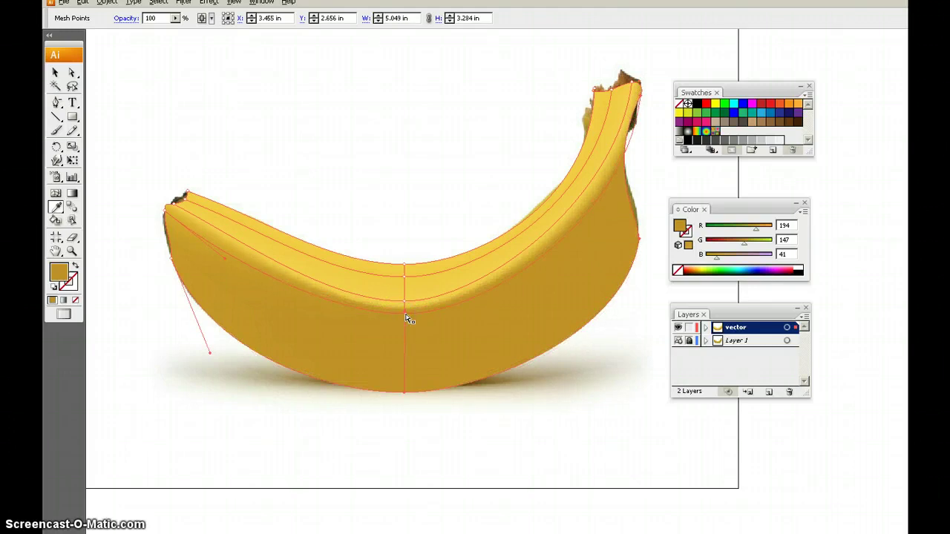
pyautogui.hotkey('ctrl', 'z')
pyautogui.keyDown('ctrl'); pyautogui.click(553, 417); pyautogui.keyUp('ctrl')
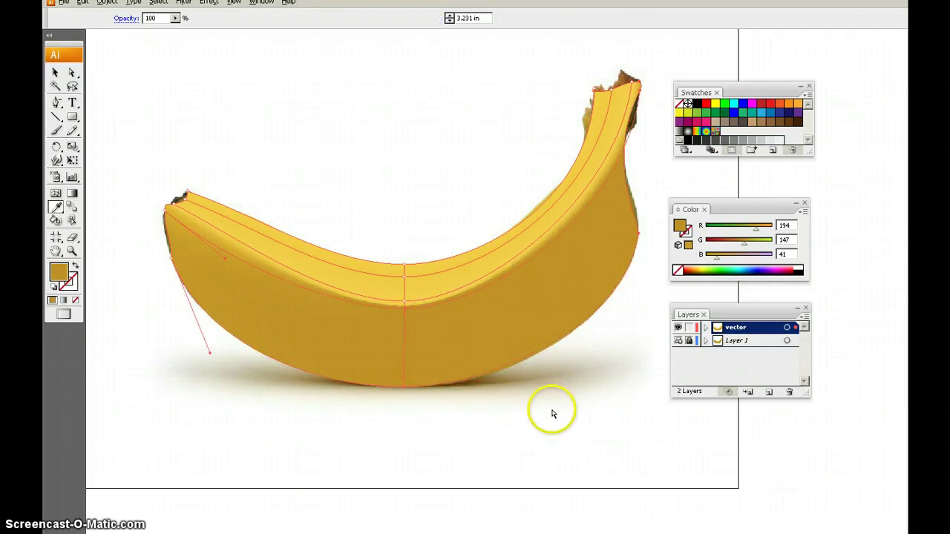
# Move the centre mesh point of the dark gold row below the ridge slightly down to widen the colour transition, and preview it deselected
pyautogui.keyDown('ctrl'); pyautogui.click(407, 305); pyautogui.keyUp('ctrl')
pyautogui.moveTo(404, 308); pyautogui.dragTo(405, 310)
pyautogui.click(418, 236)
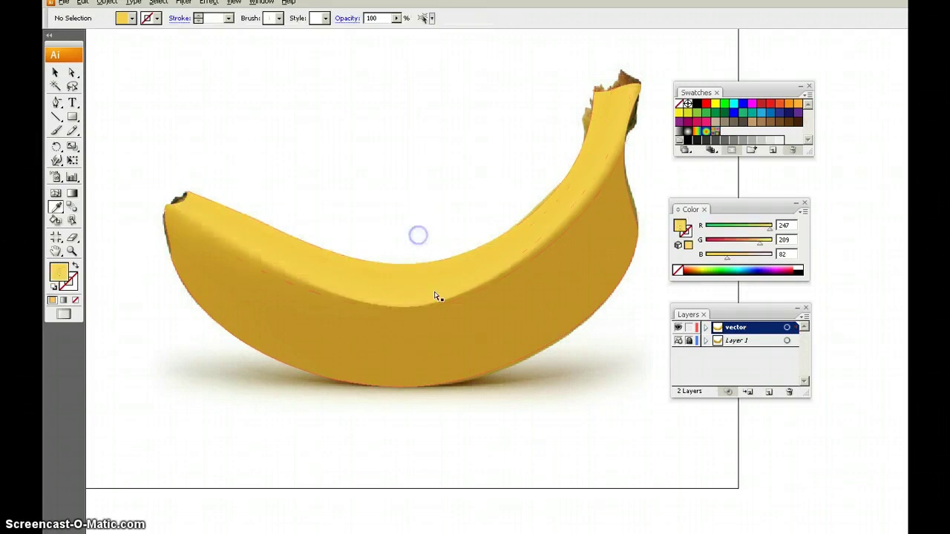
pyautogui.click(405, 313)
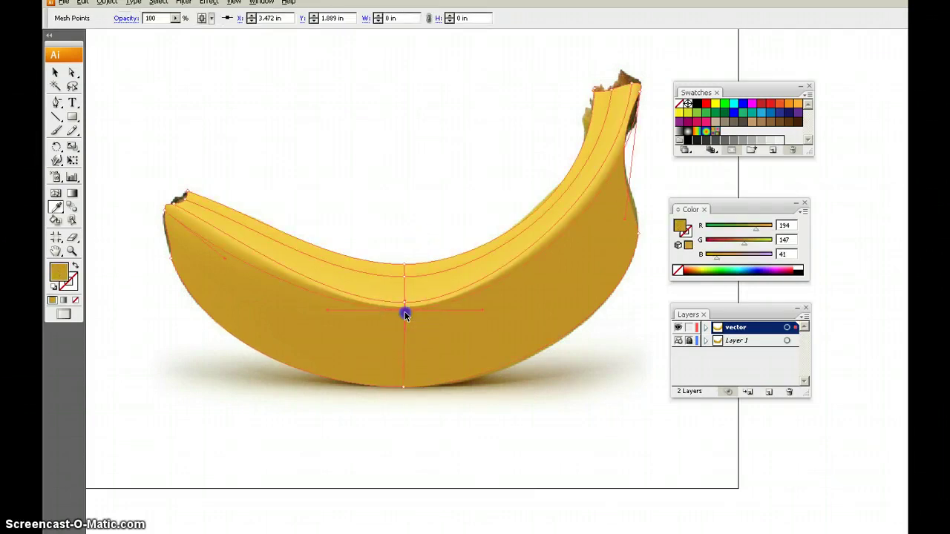
pyautogui.moveTo(407, 317); pyautogui.dragTo(405, 303)
pyautogui.keyDown('ctrl'); pyautogui.click(405, 304); pyautogui.keyUp('ctrl')
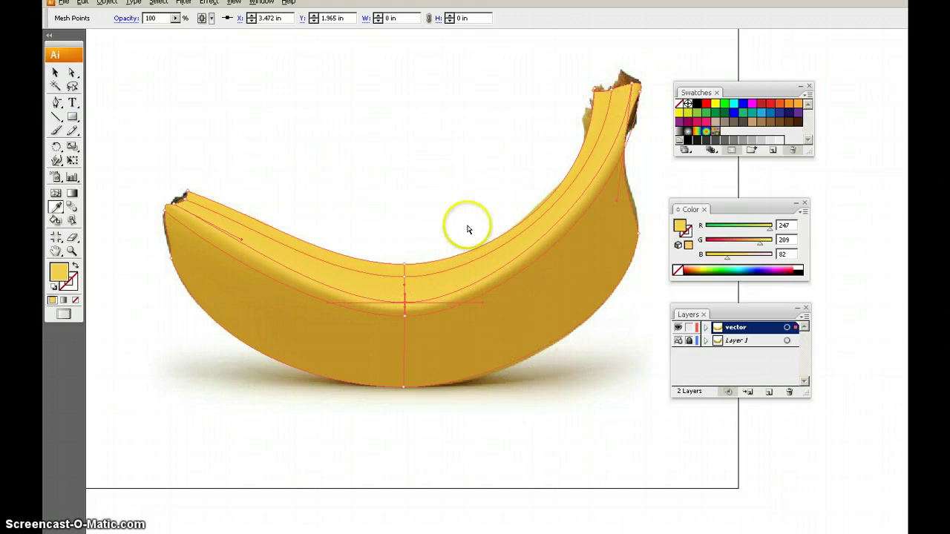
pyautogui.click(437, 219)
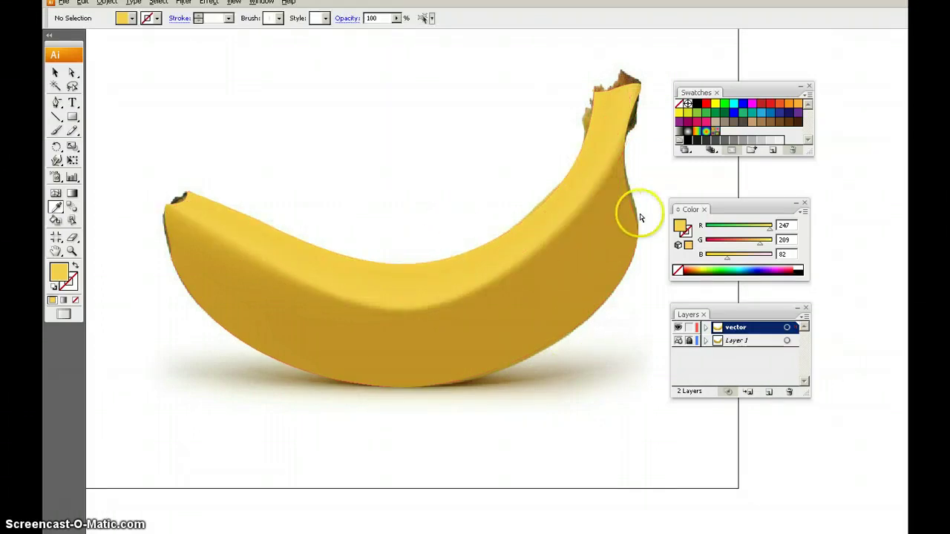
# Reselect the banana mesh and show it as outlines over the photo to compare its rows with the original shading
pyautogui.keyDown('ctrl'); pyautogui.click(602, 158); pyautogui.keyUp('ctrl')
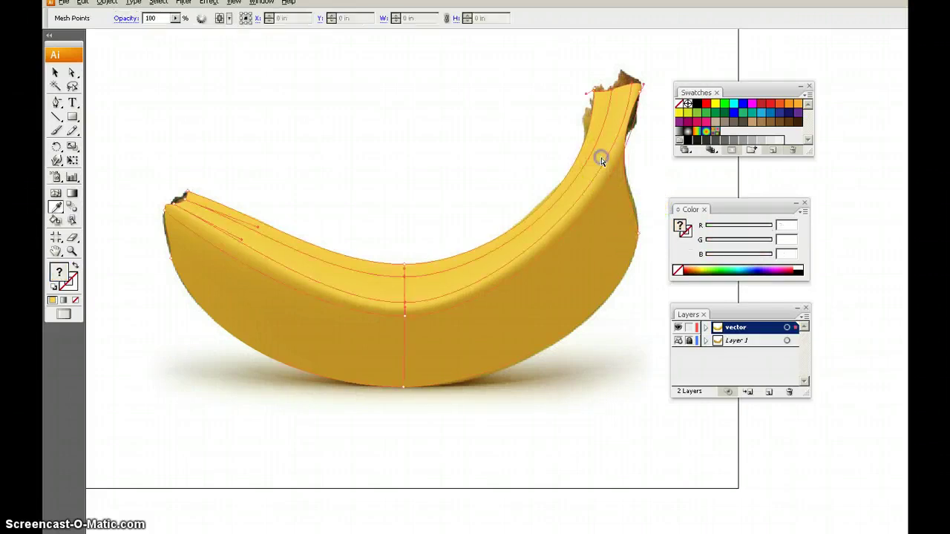
pyautogui.click(639, 165)
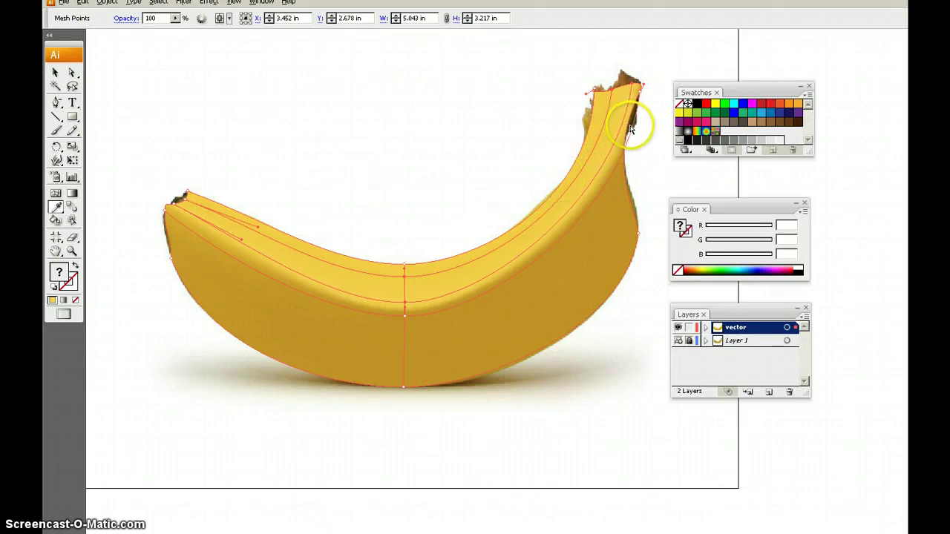
pyautogui.hotkey('ctrl', 'y')
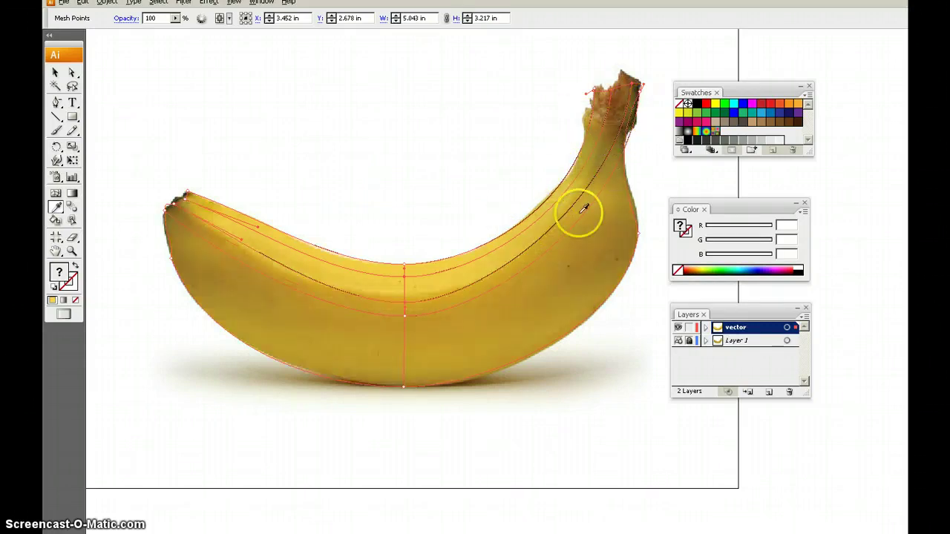